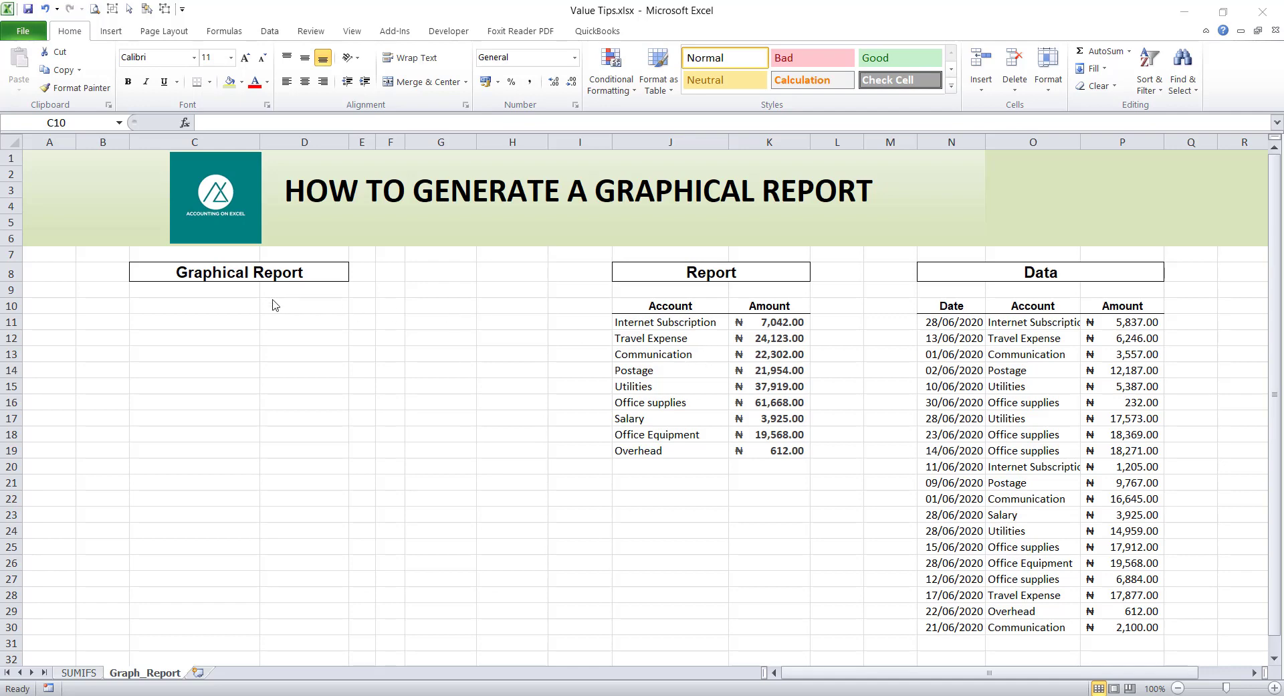
- Insert a 2-D column chart from the report's accounts and amounts in J11:K19
left_click(209, 309)
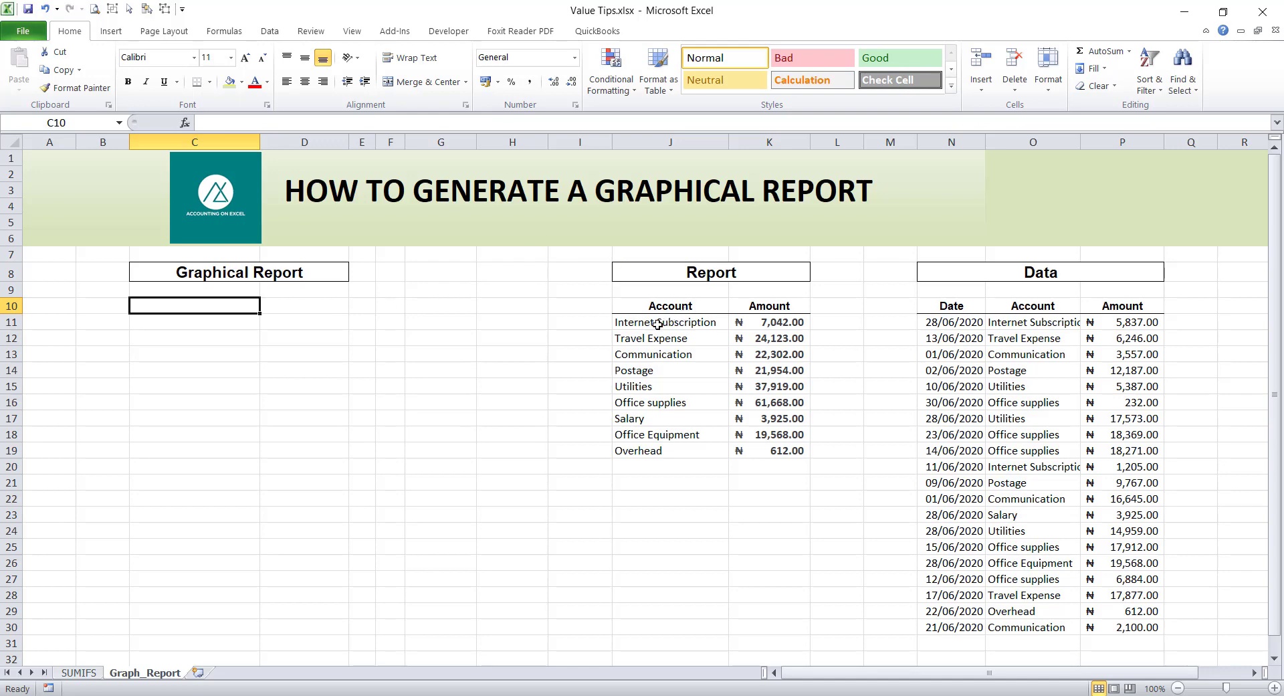
left_click_drag(658, 324, 794, 454)
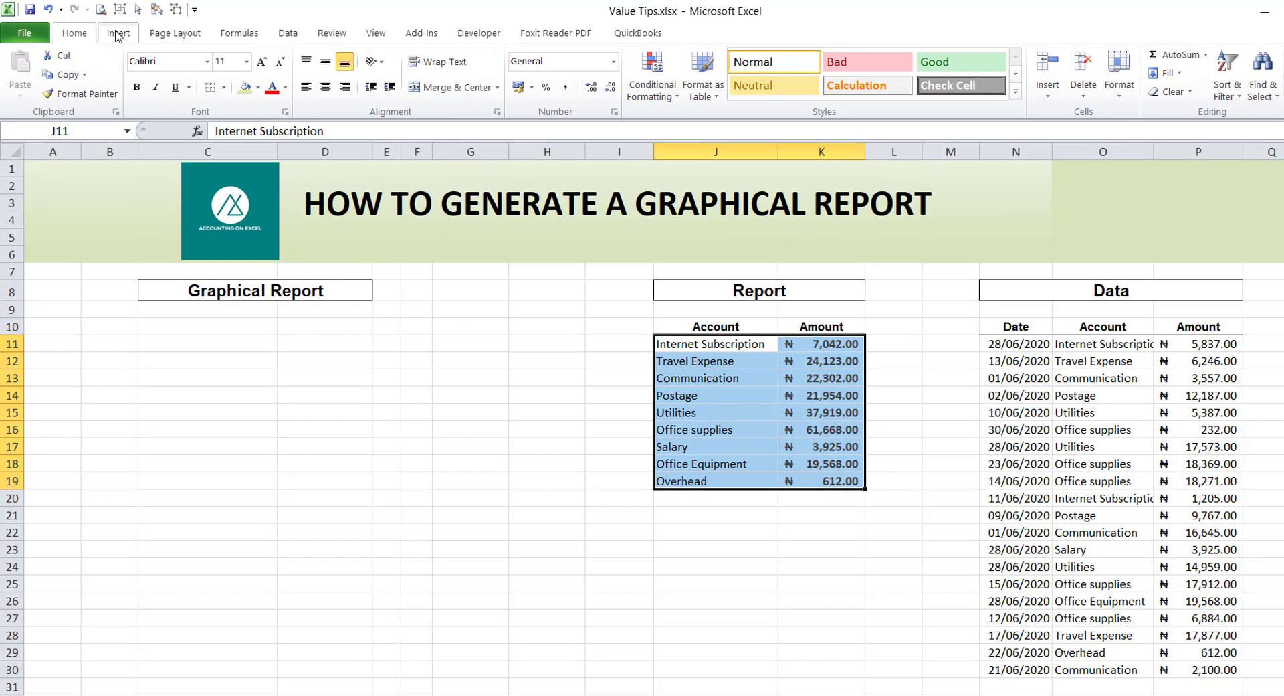
left_click(117, 33)
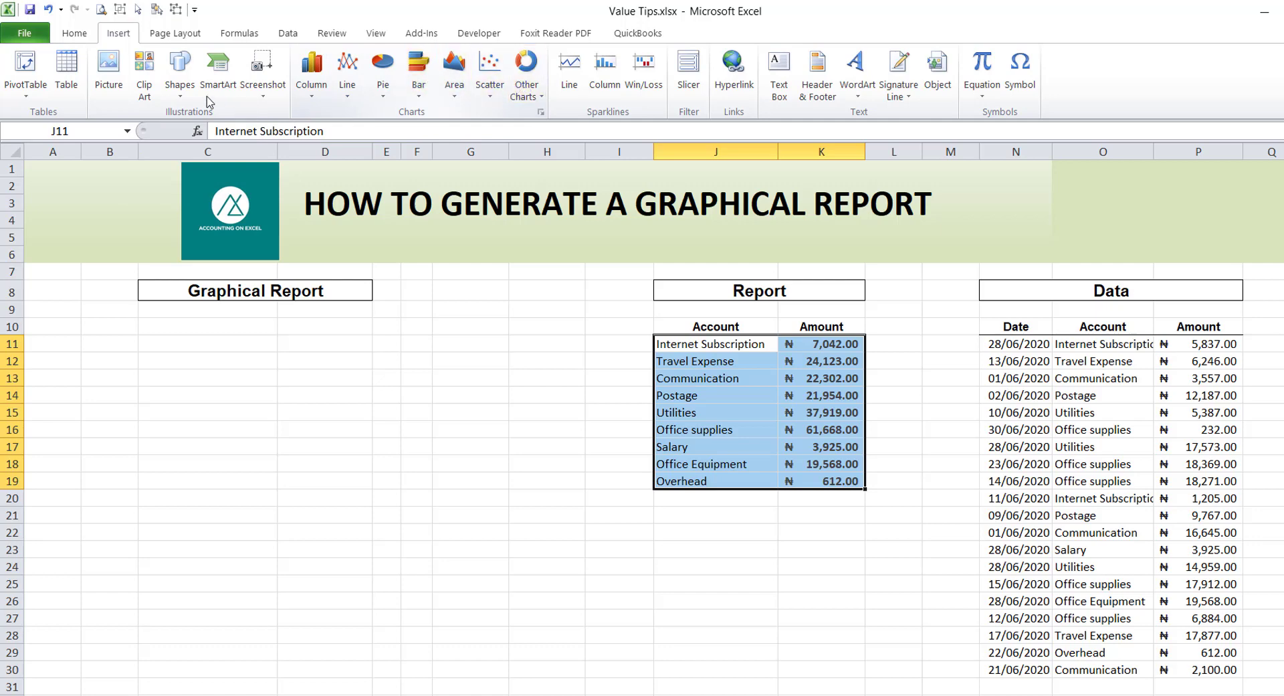
left_click(312, 93)
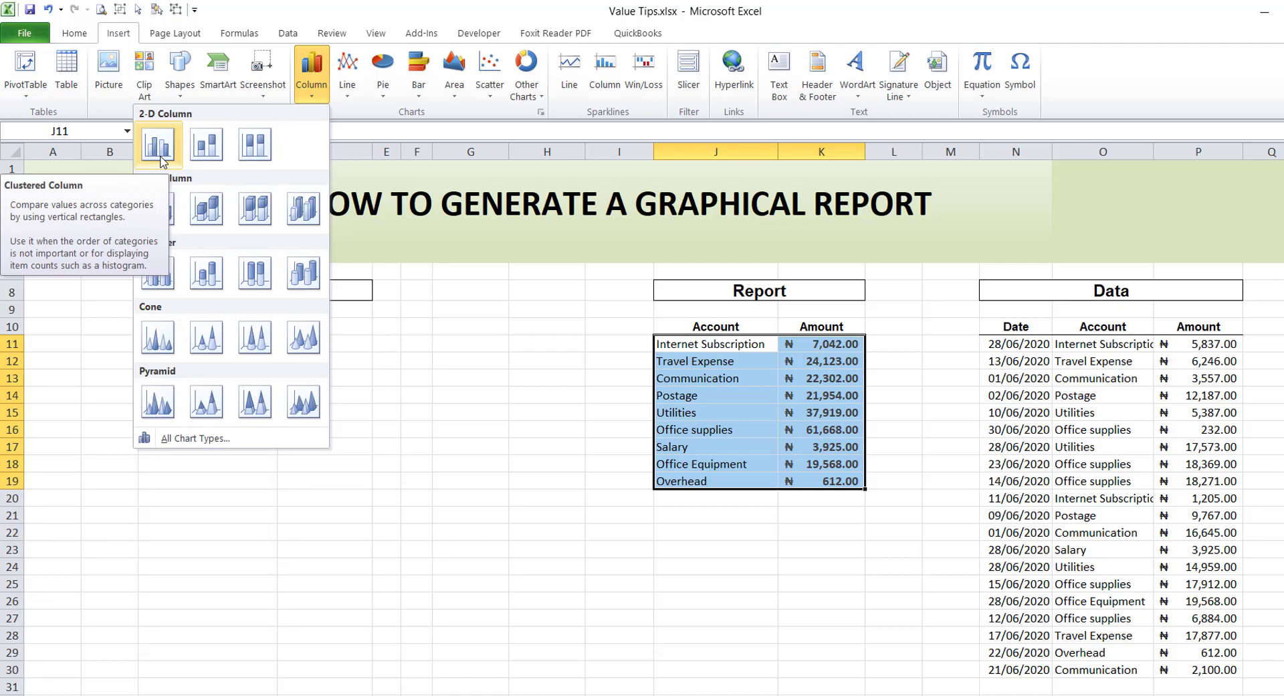
left_click(214, 155)
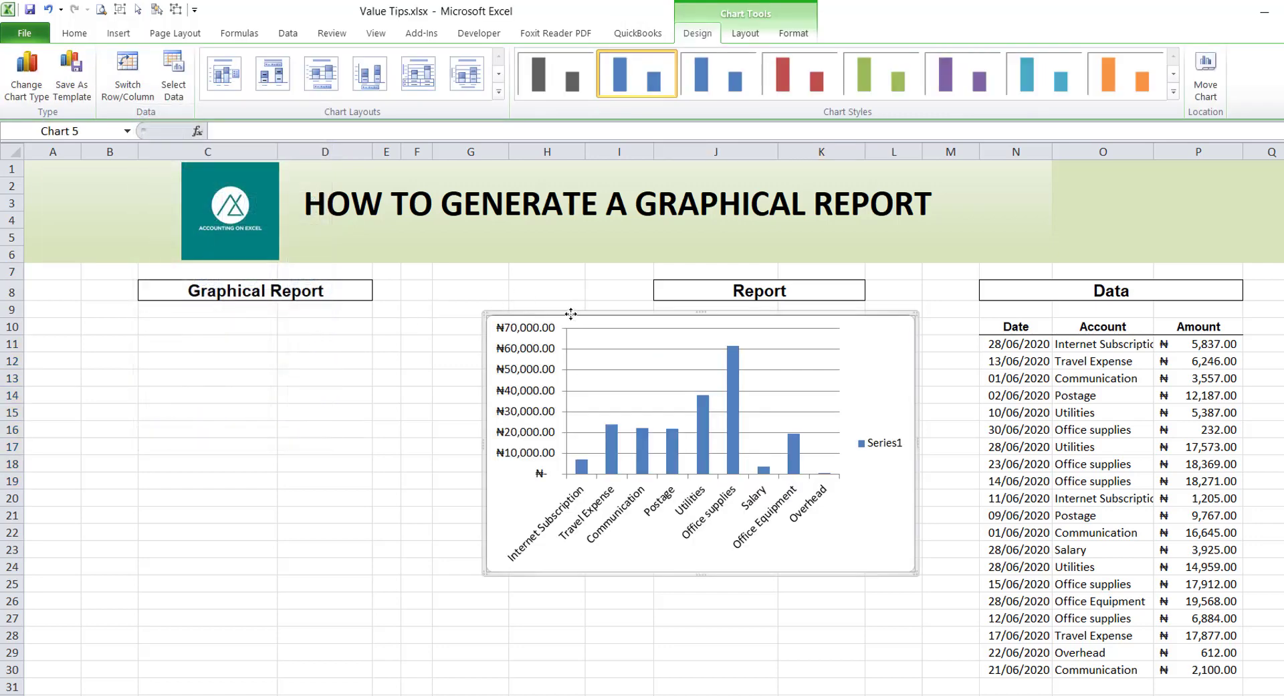
- Move the column chart beneath the Graphical Report heading and enlarge it to span roughly columns B to I
left_click_drag(574, 314, 224, 315)
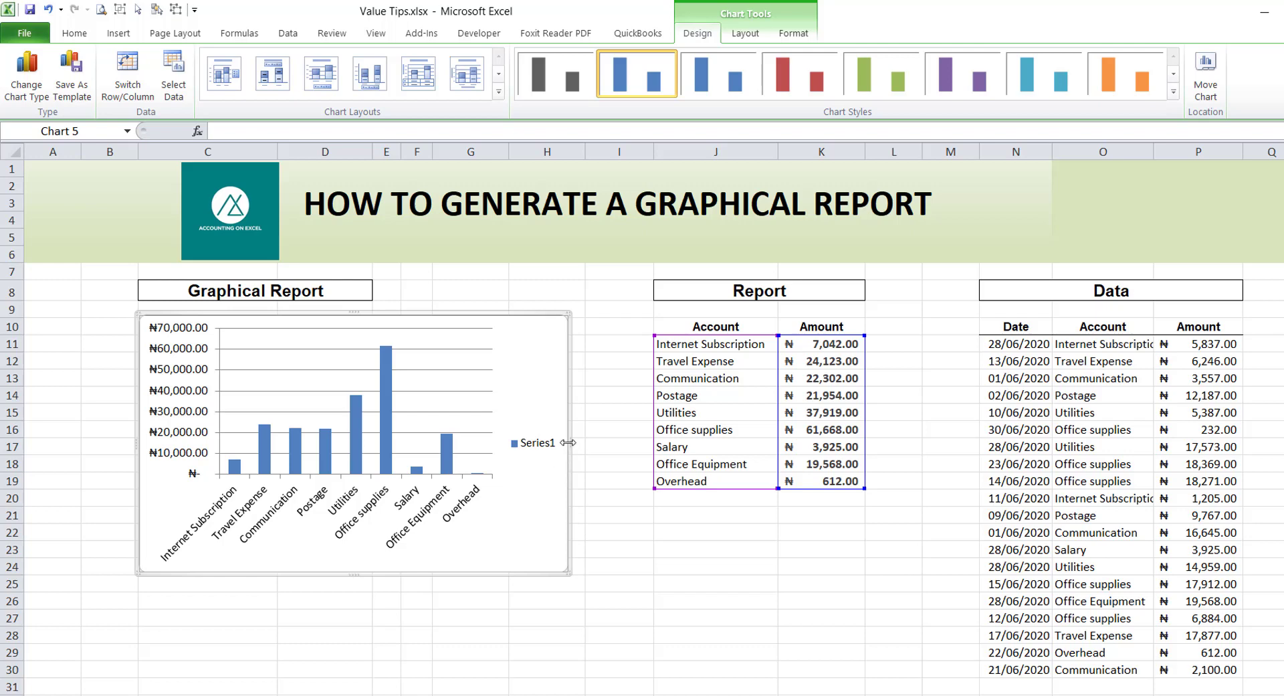
left_click_drag(568, 442, 627, 448)
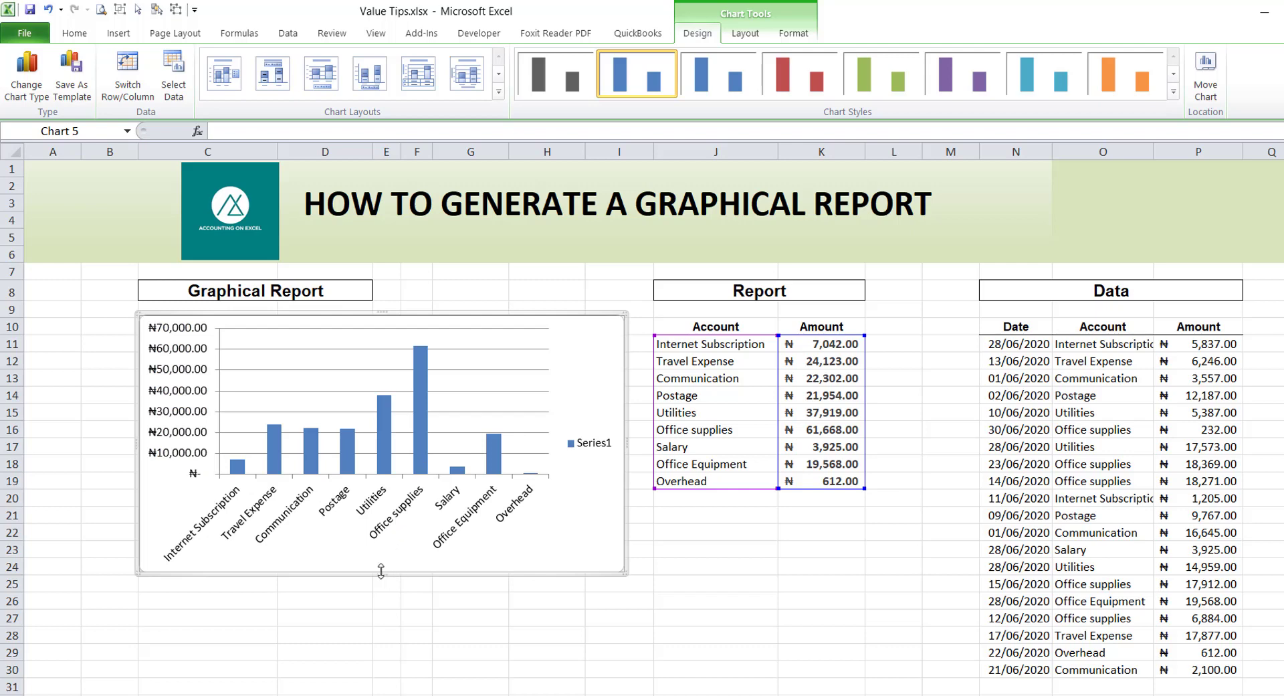
left_click_drag(380, 570, 335, 589)
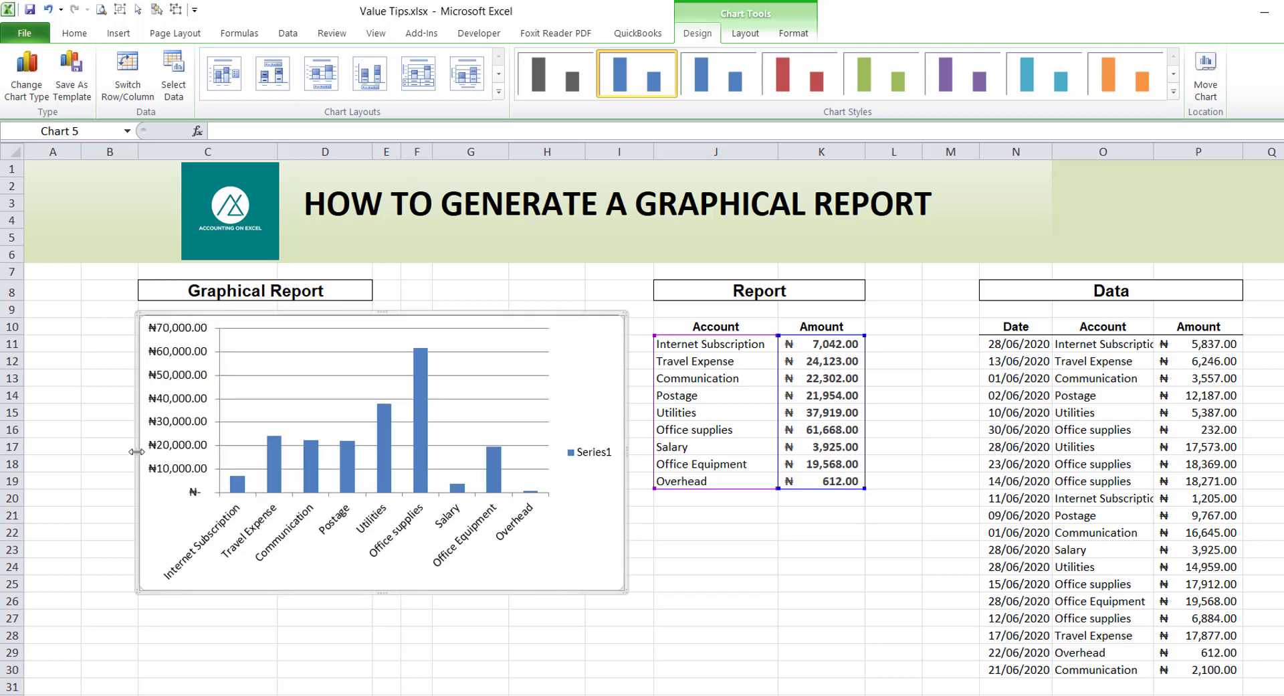
left_click_drag(137, 452, 117, 455)
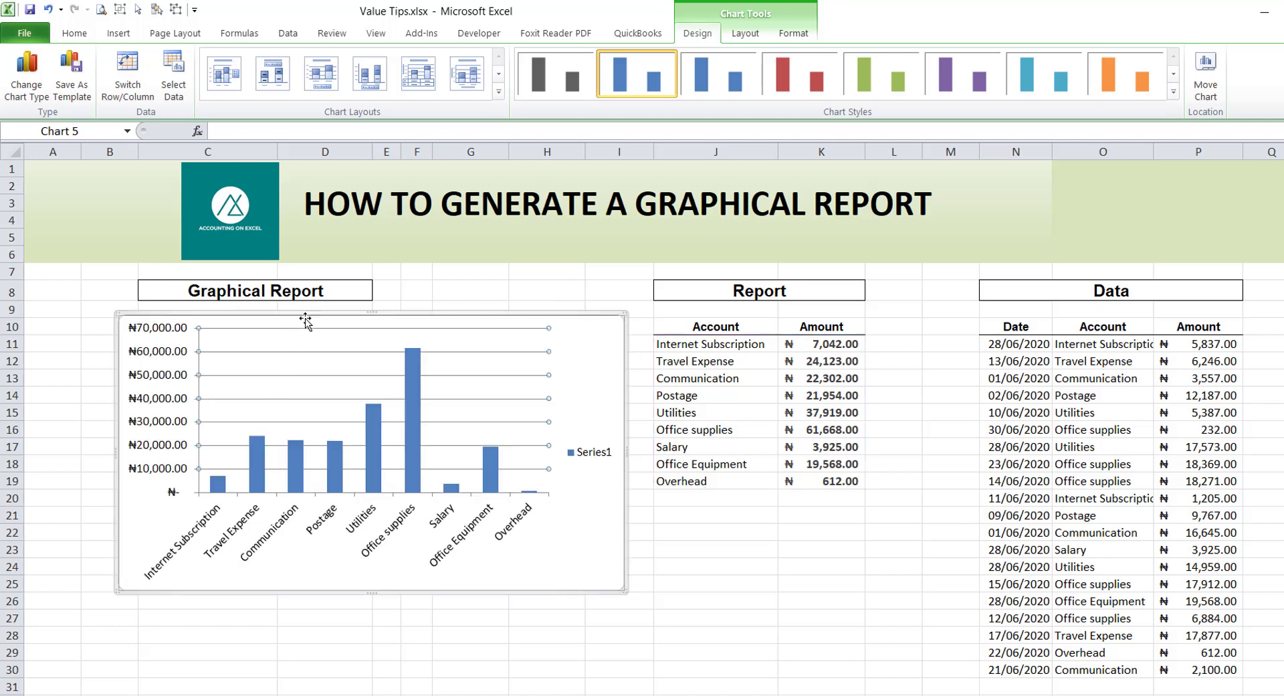
left_click_drag(304, 316, 268, 321)
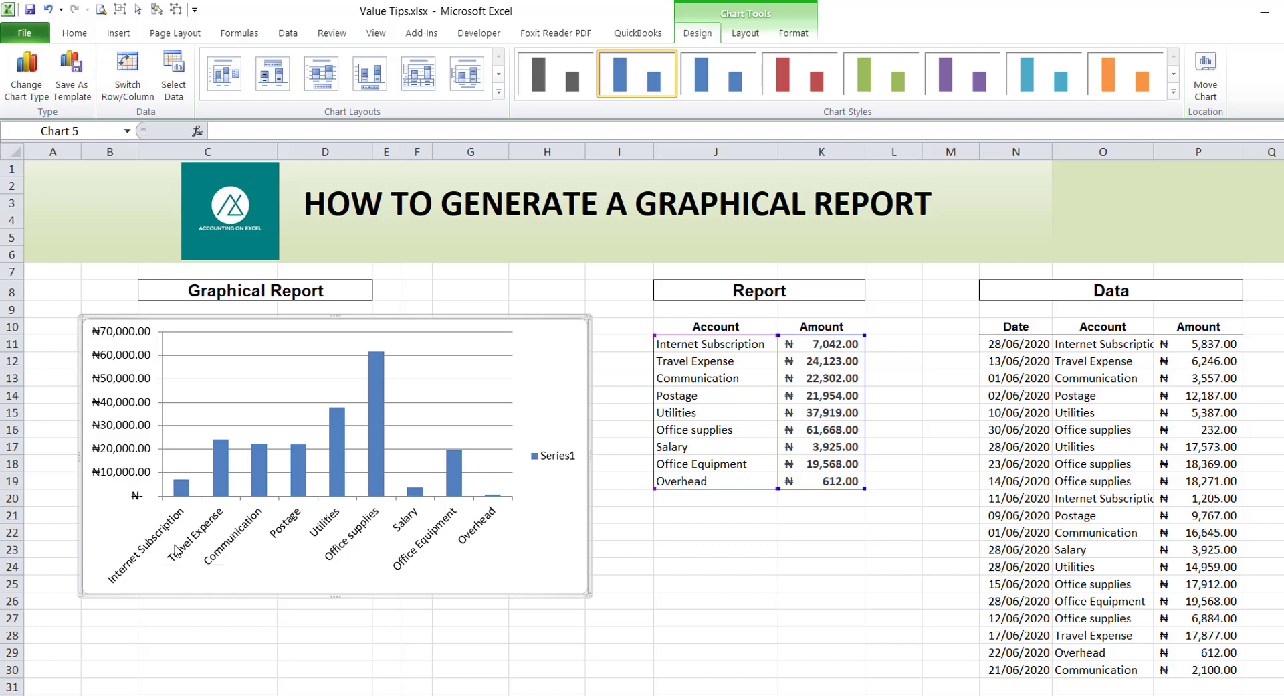
- Set the text direction of the chart's horizontal category axis labels to Rotate all text 270°
left_click(275, 533)
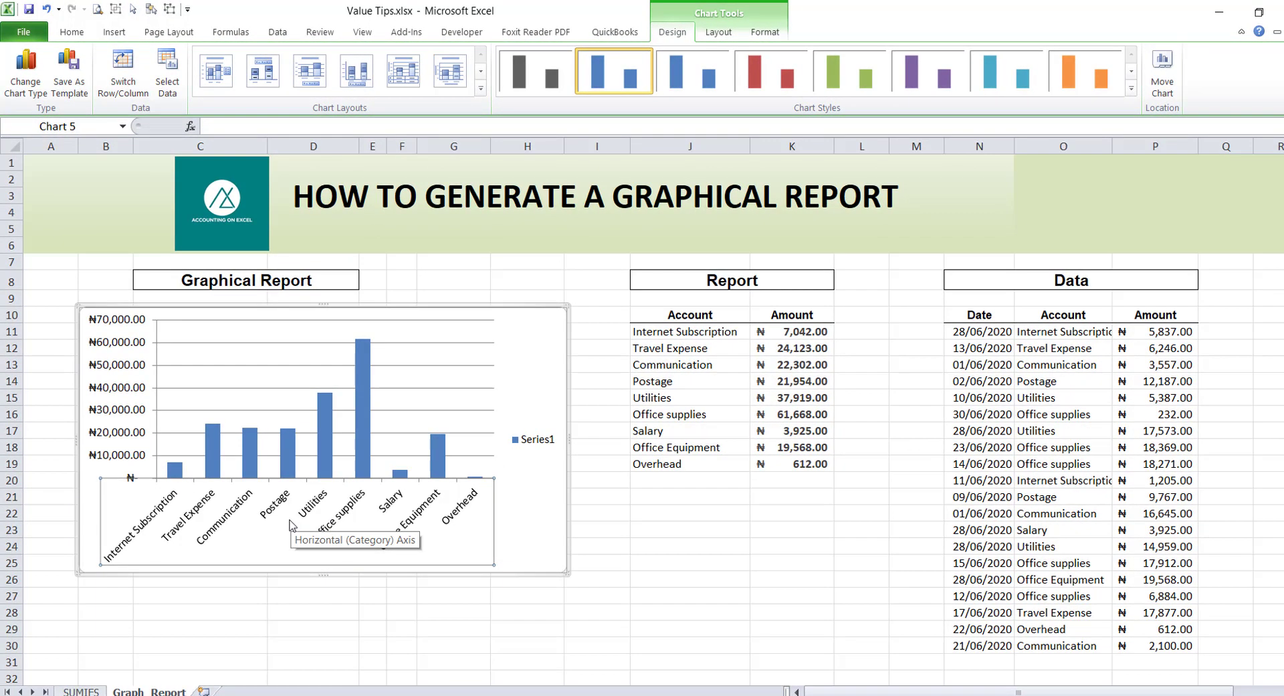
right_click(301, 544)
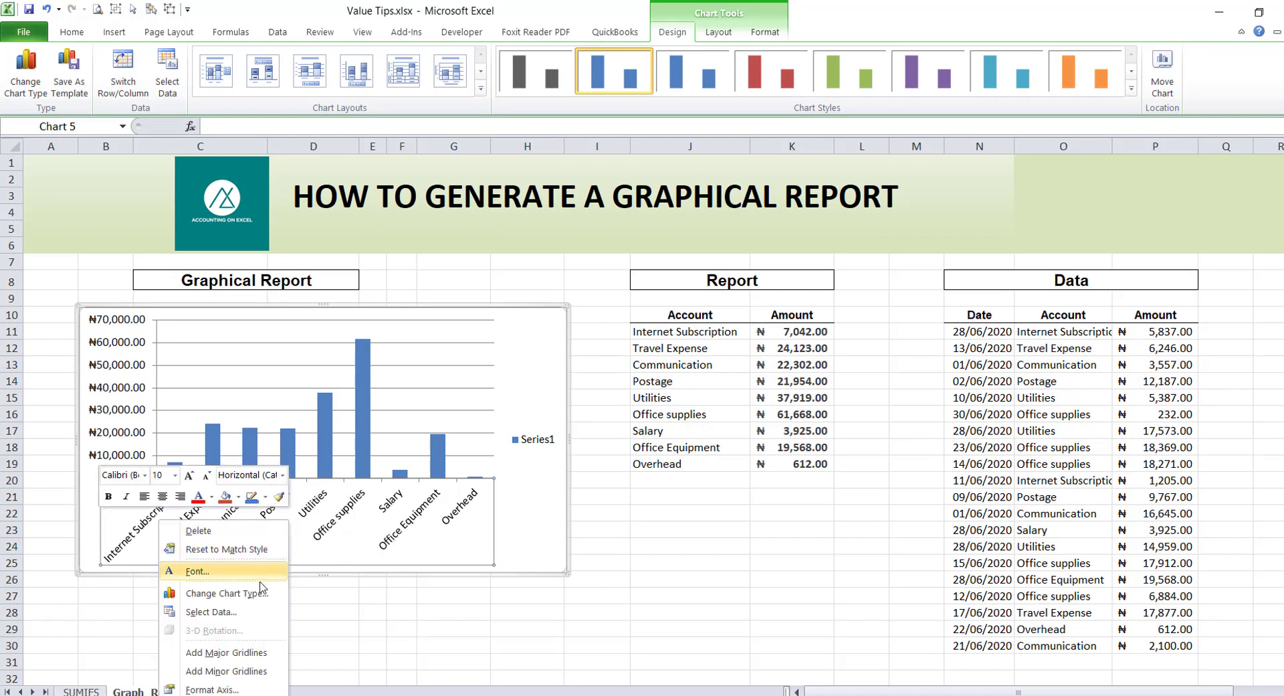
left_click(241, 689)
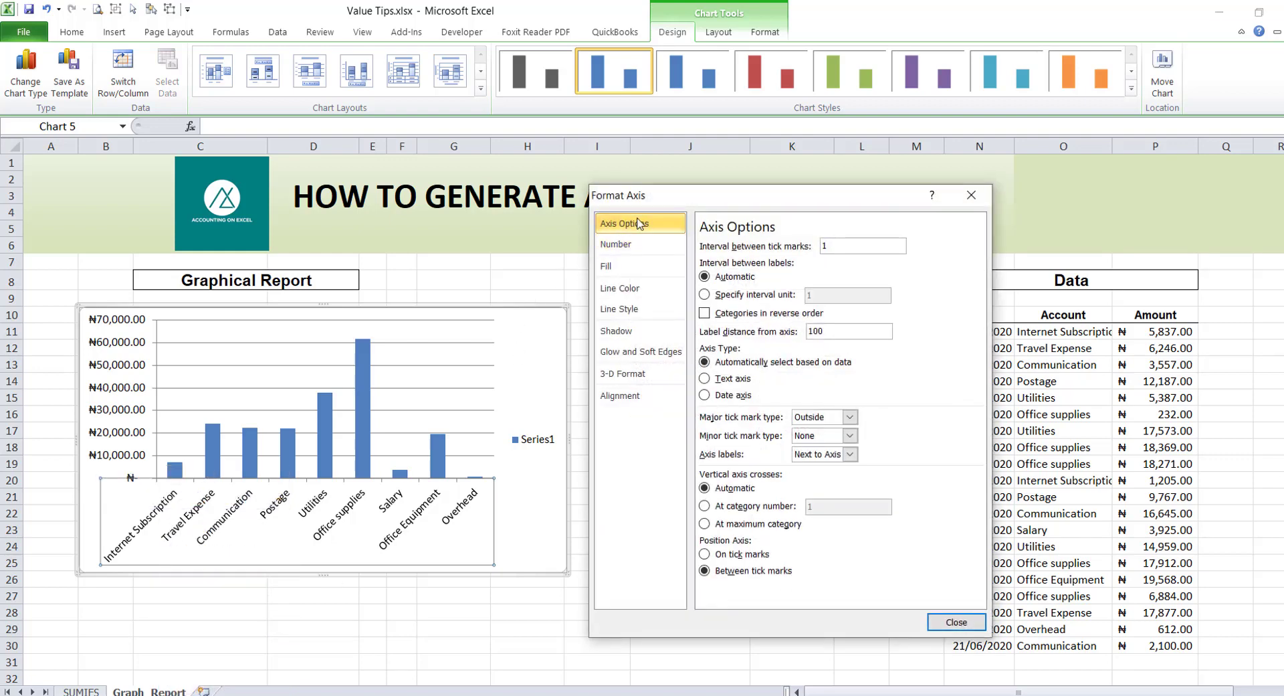
left_click(620, 397)
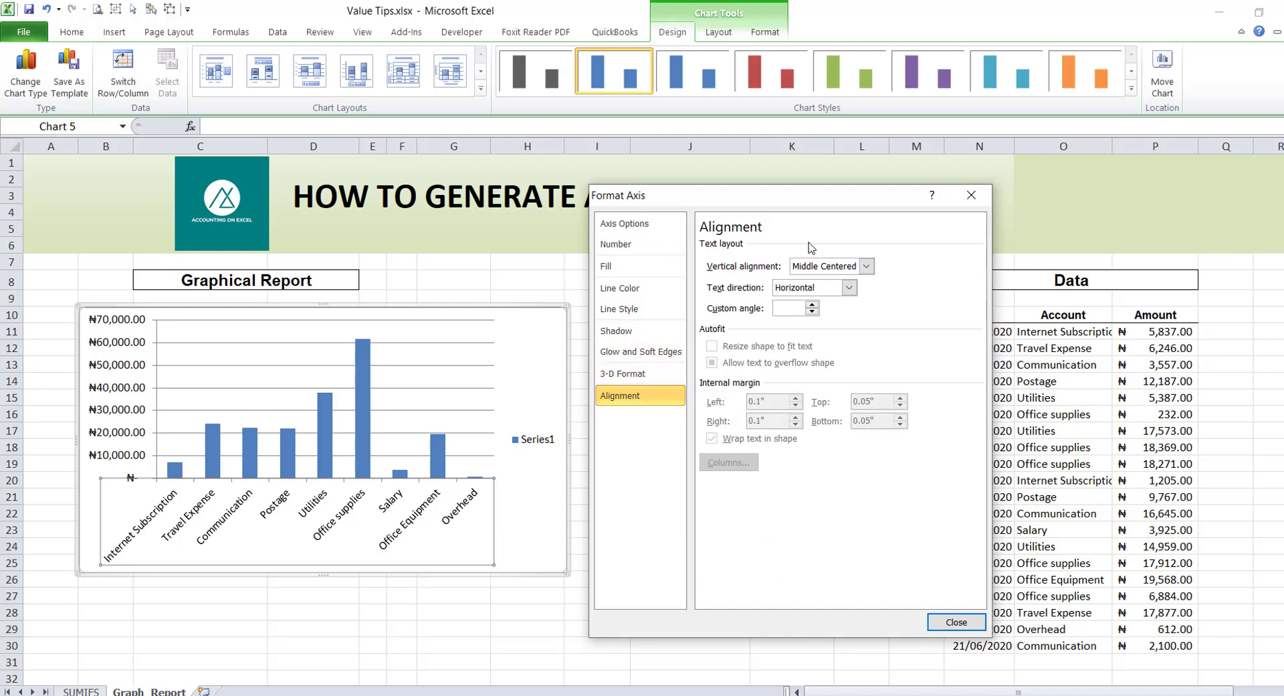
left_click(849, 288)
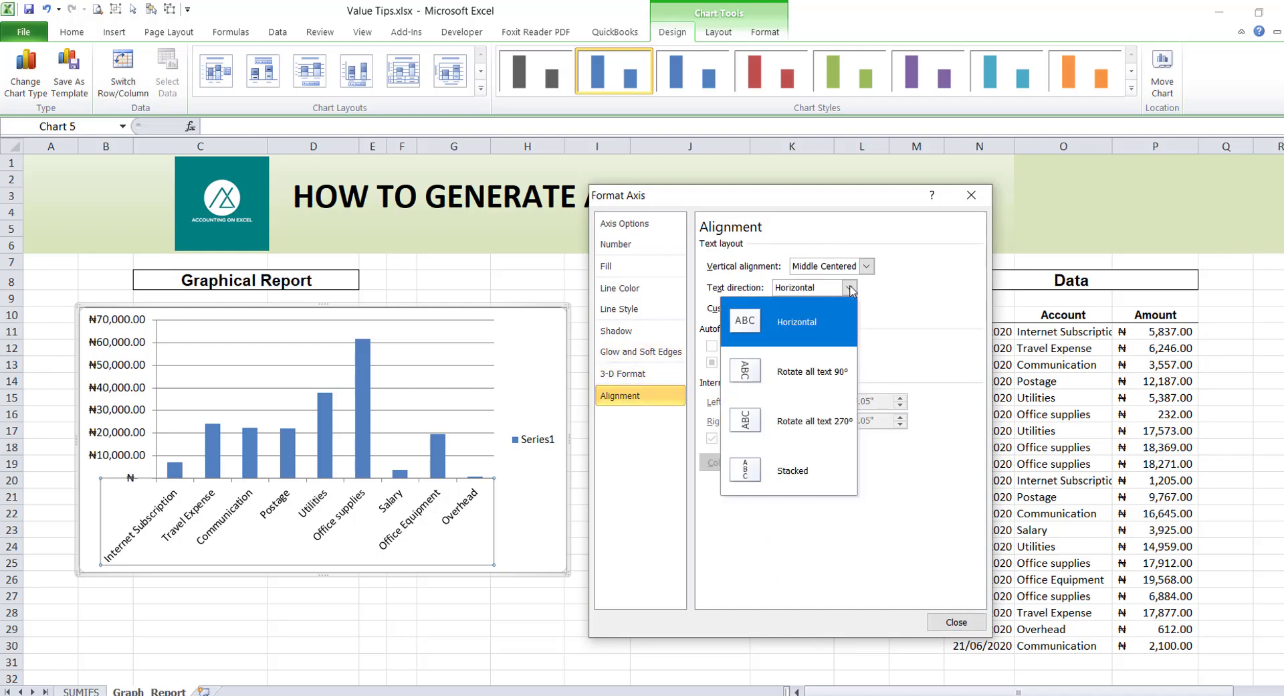
left_click(799, 415)
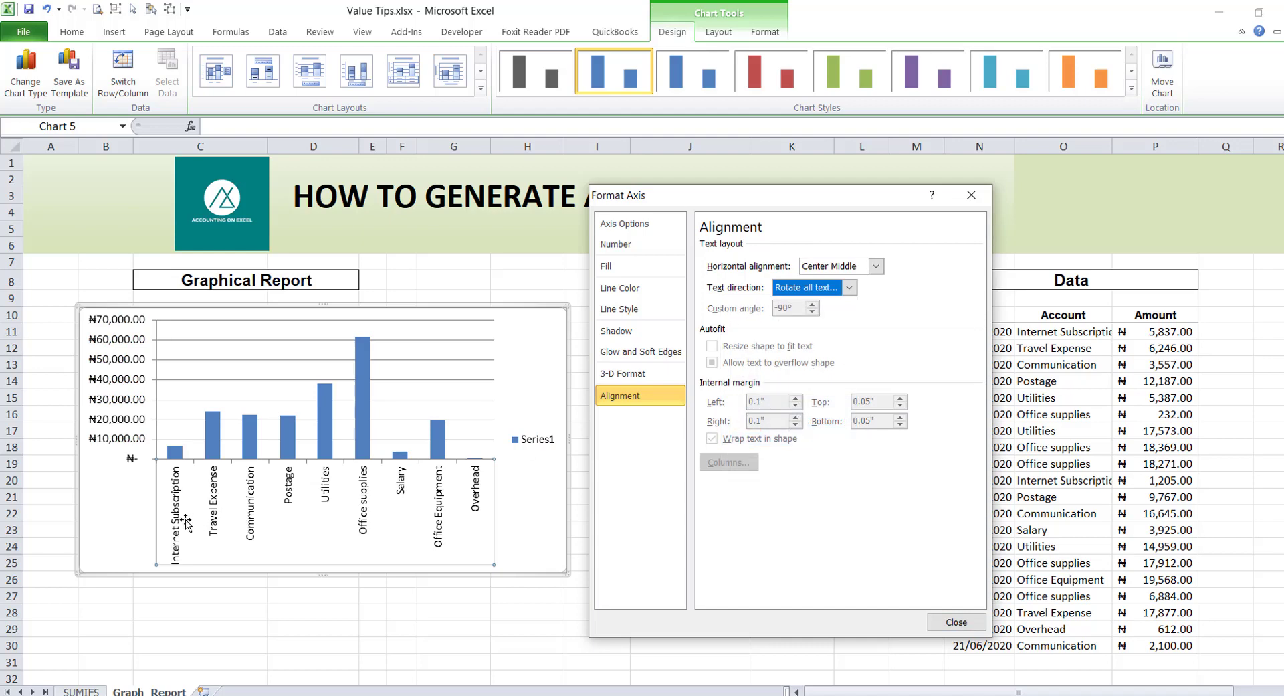
- Try the Rotate all text 90° direction on the category axis labels and return them to 270°
left_click(849, 289)
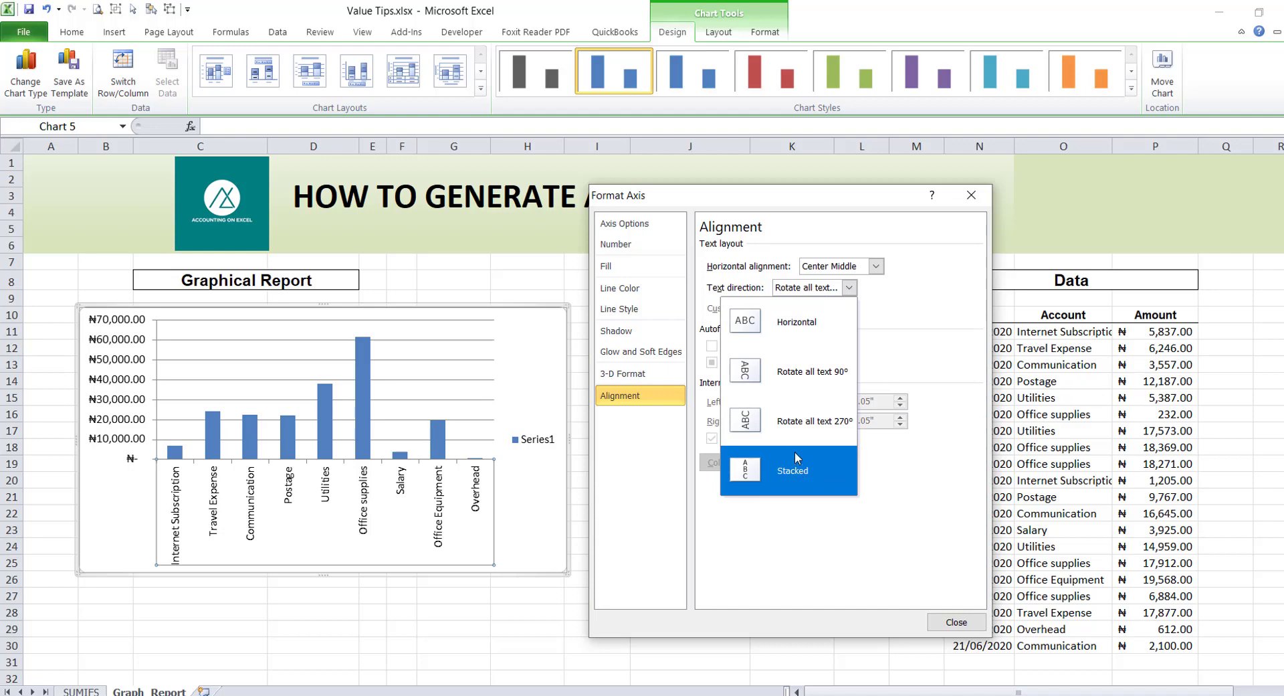
left_click(795, 372)
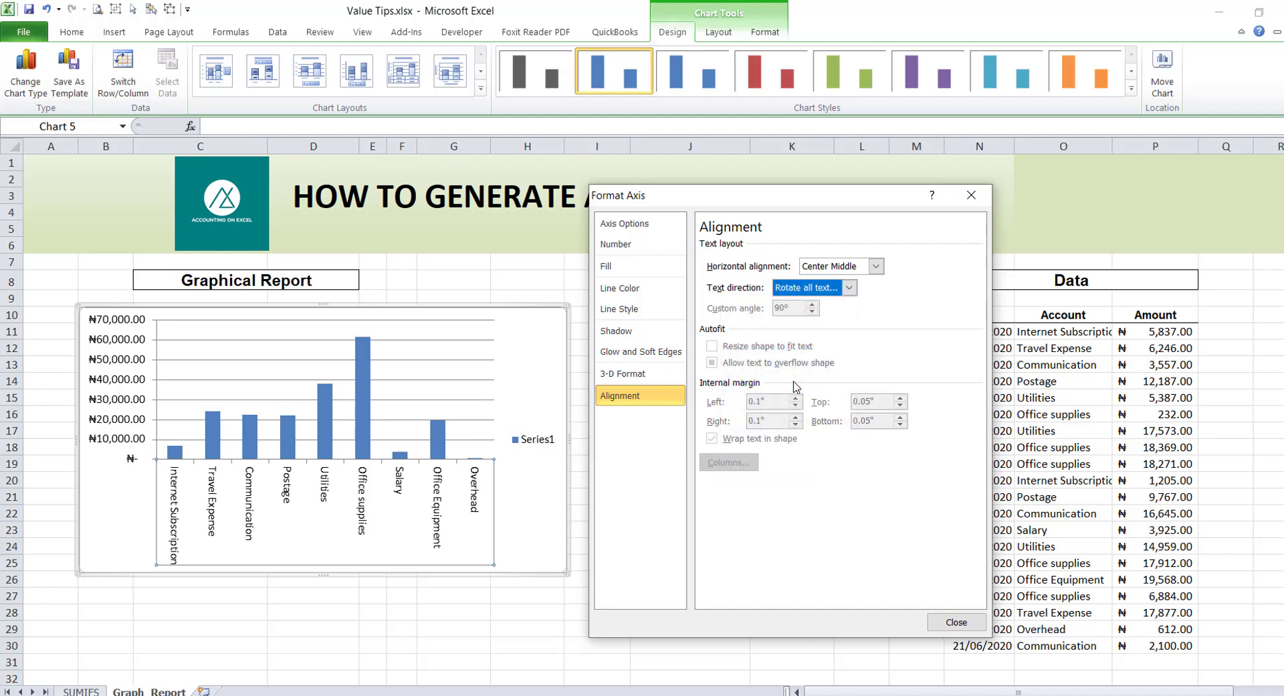
left_click(849, 288)
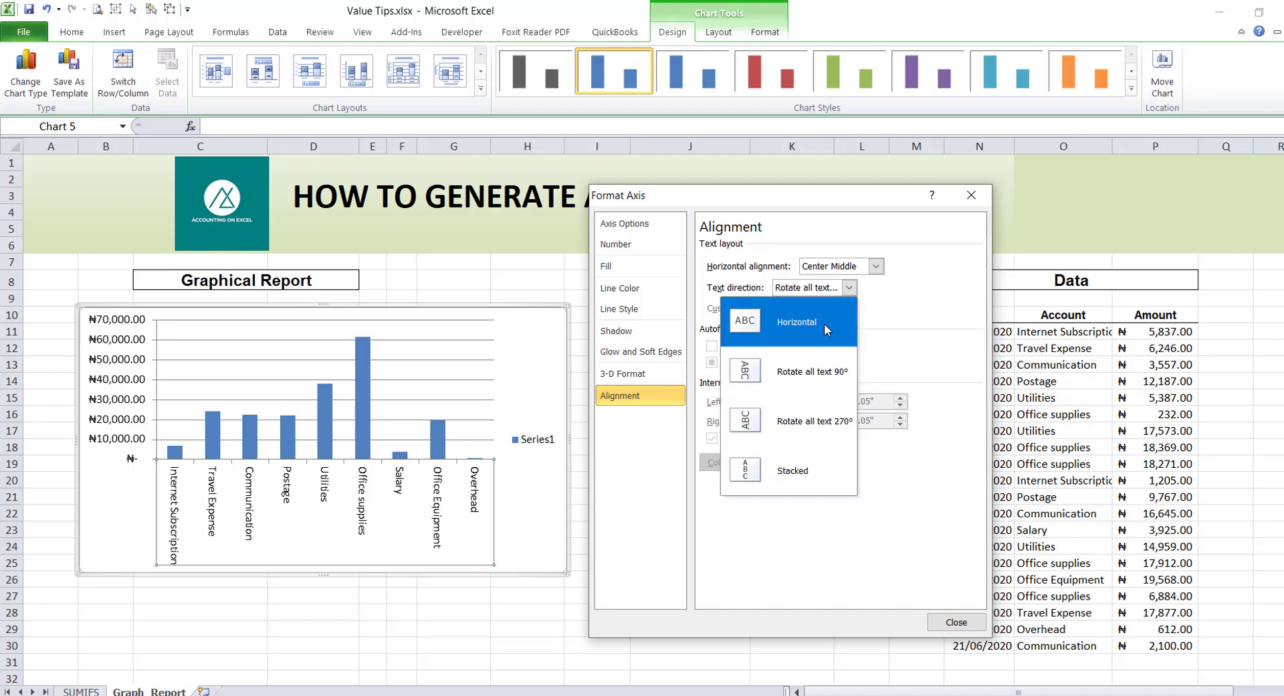
left_click(806, 418)
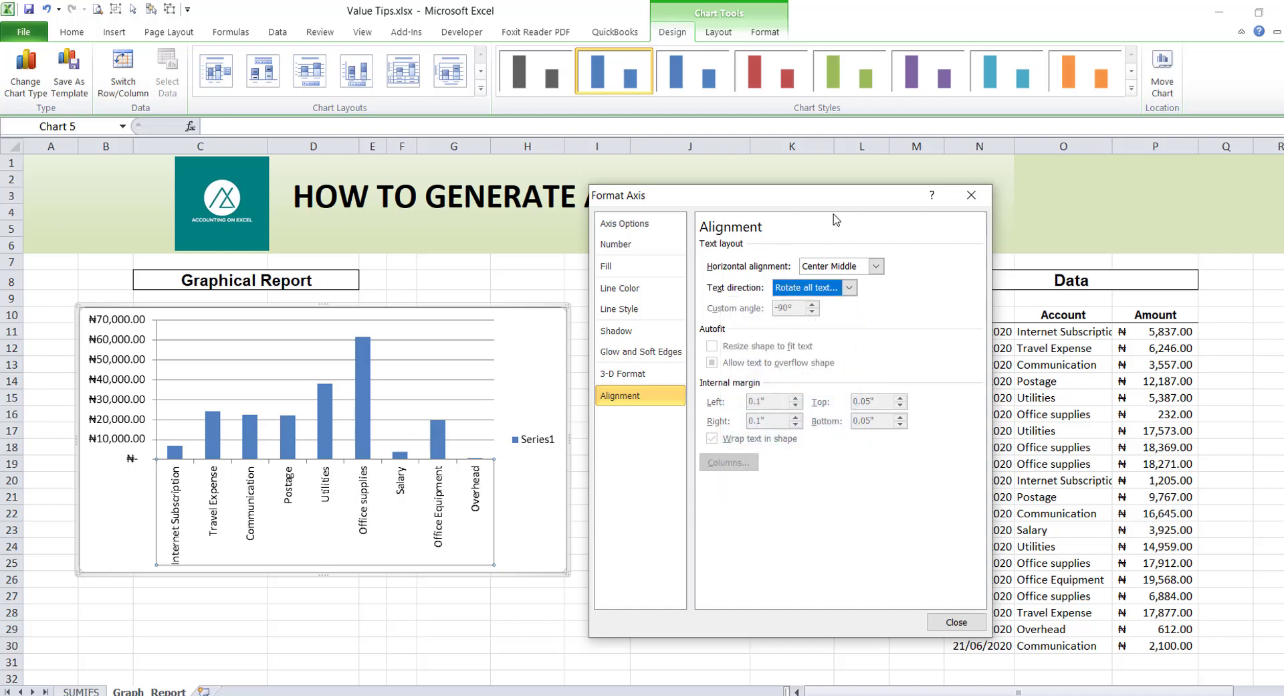
- Check the horizontal alignment choices for the axis labels and close the formatting settings
left_click(877, 267)
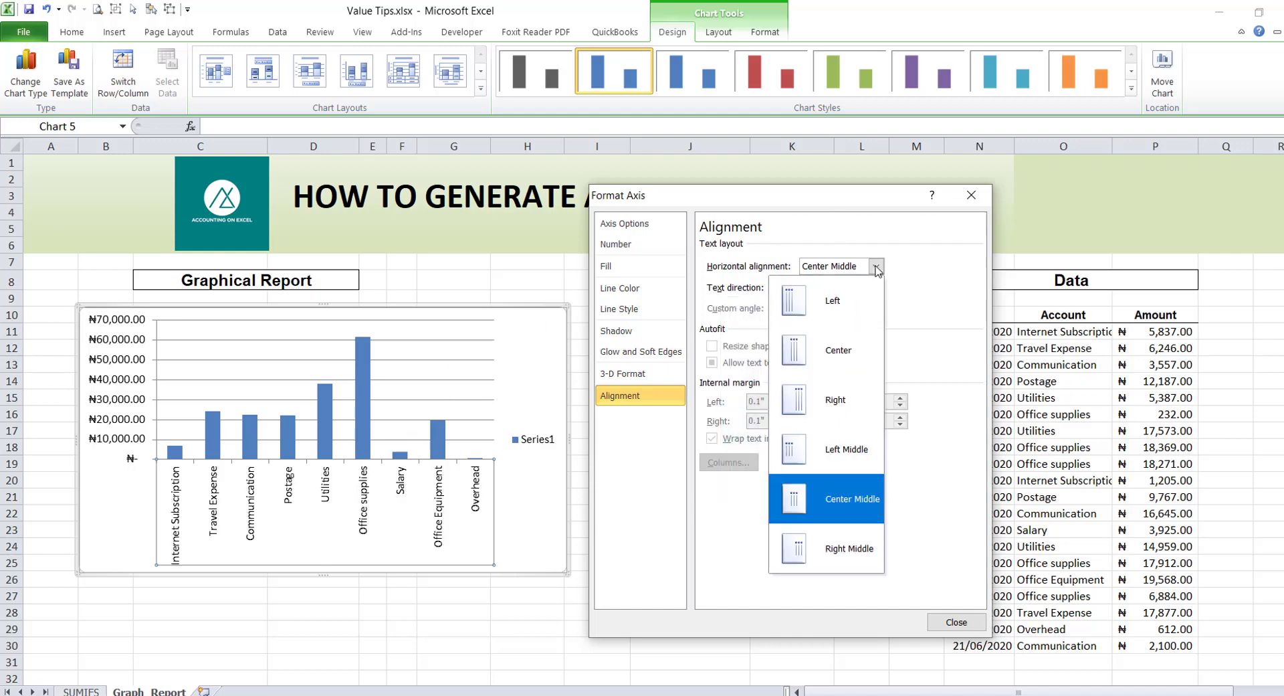
left_click(877, 267)
left_click(375, 597)
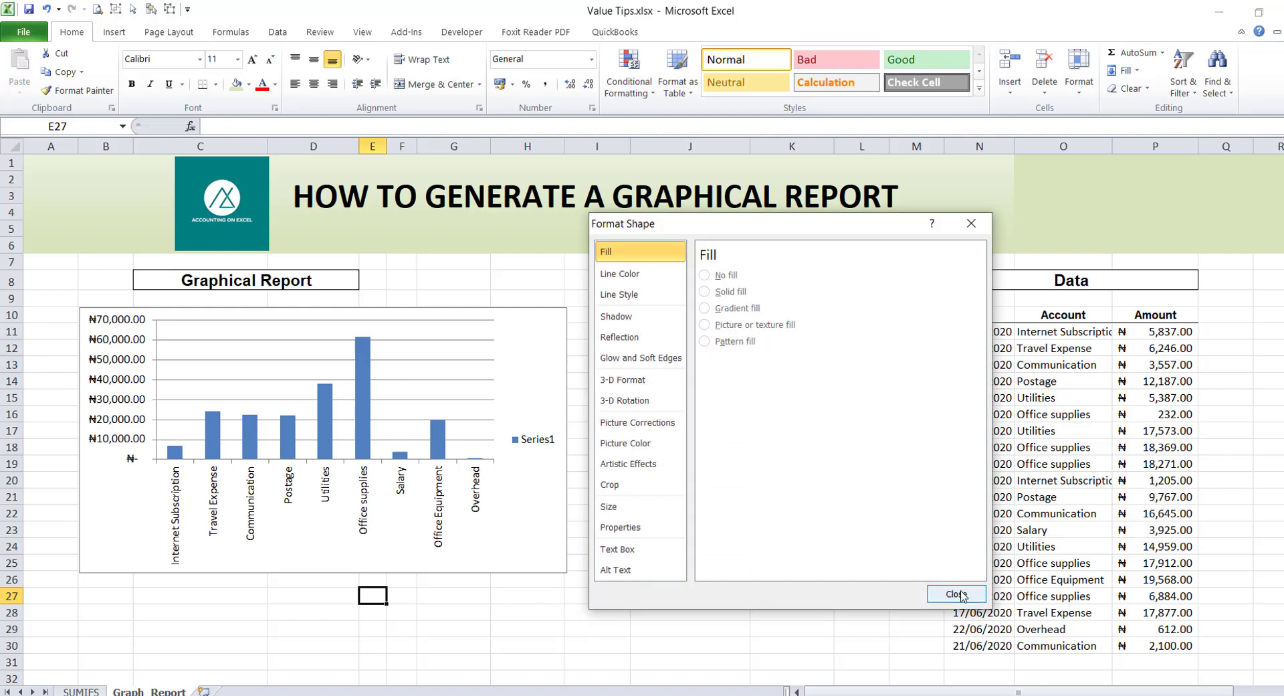
left_click(956, 594)
- Widen the chart further into column I and nudge its position beneath the Graphical Report heading
left_click(565, 423)
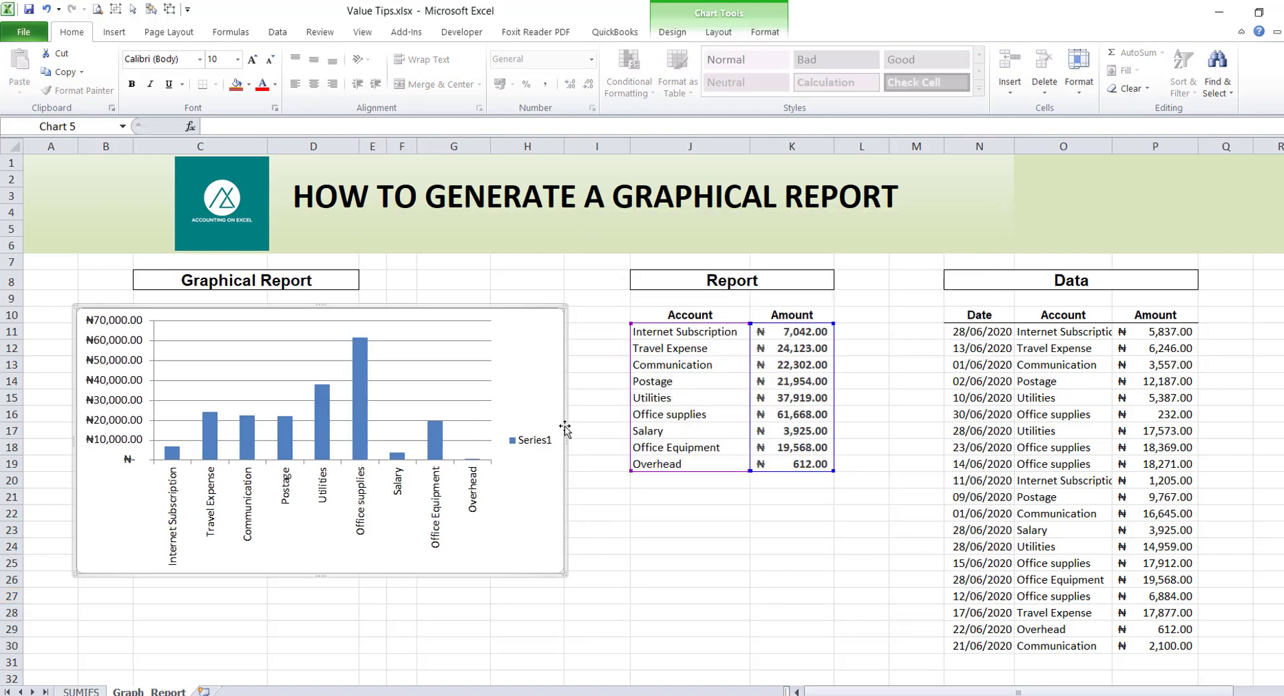
left_click_drag(566, 441, 590, 443)
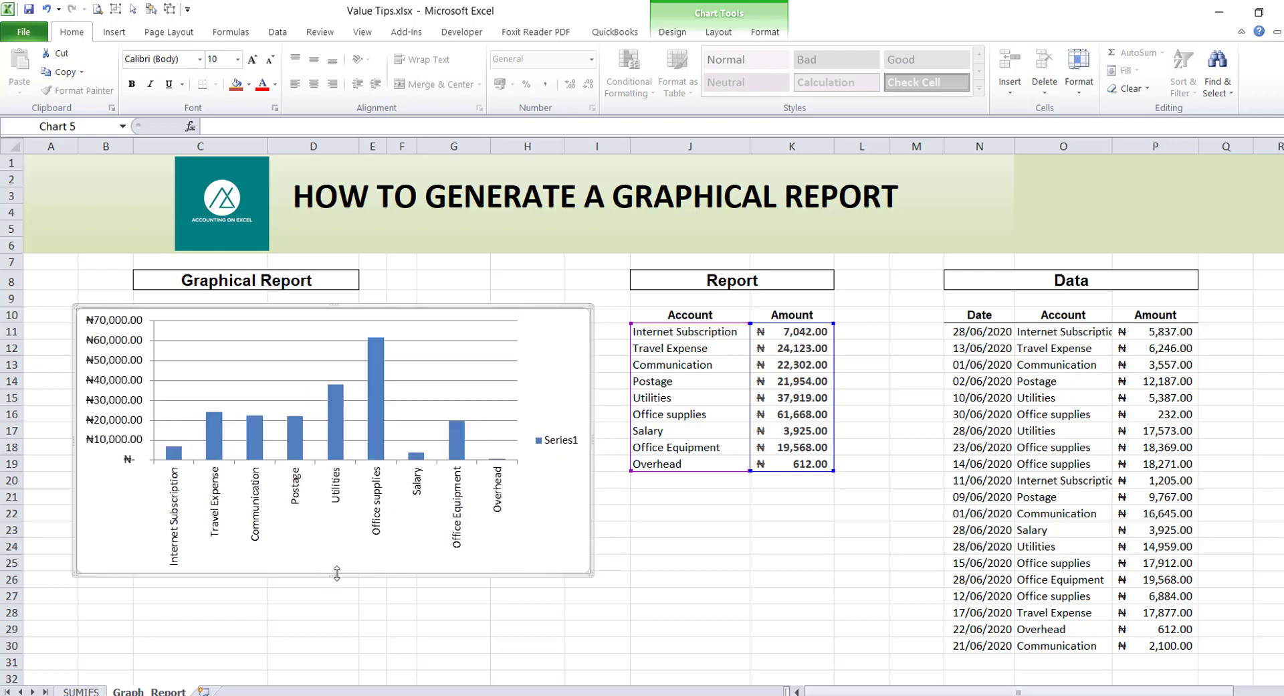
left_click_drag(335, 568, 335, 555)
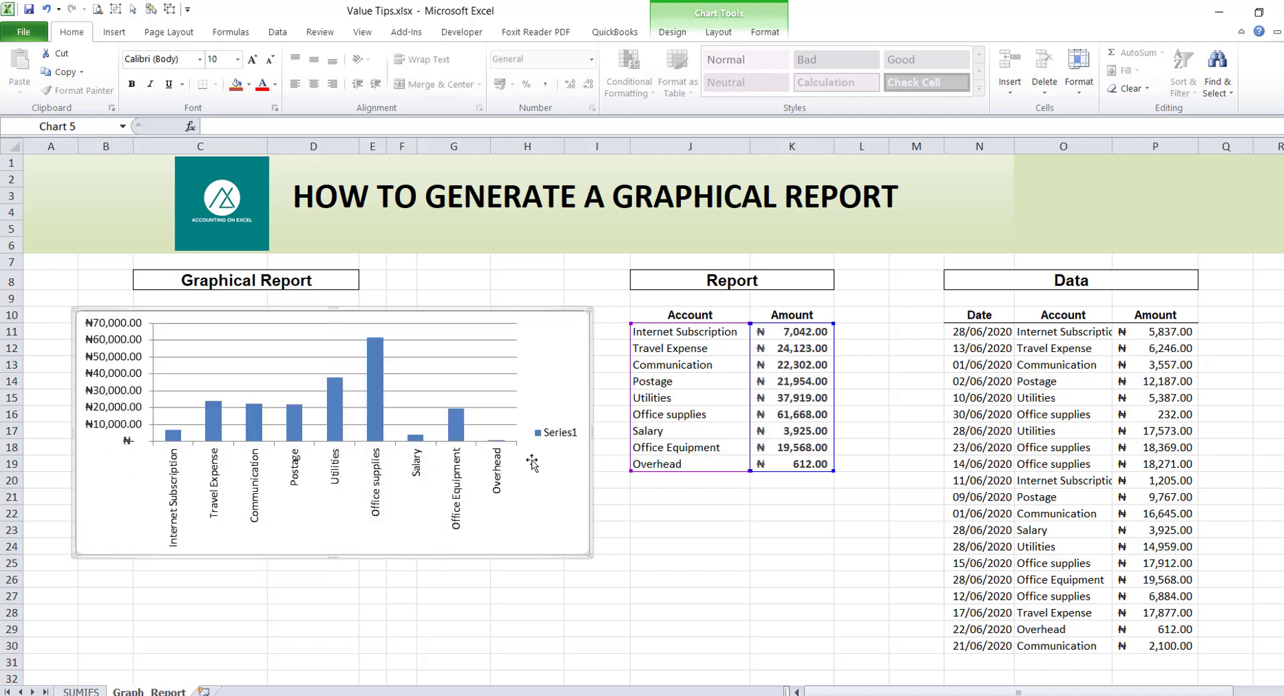
key("ctrl+z")
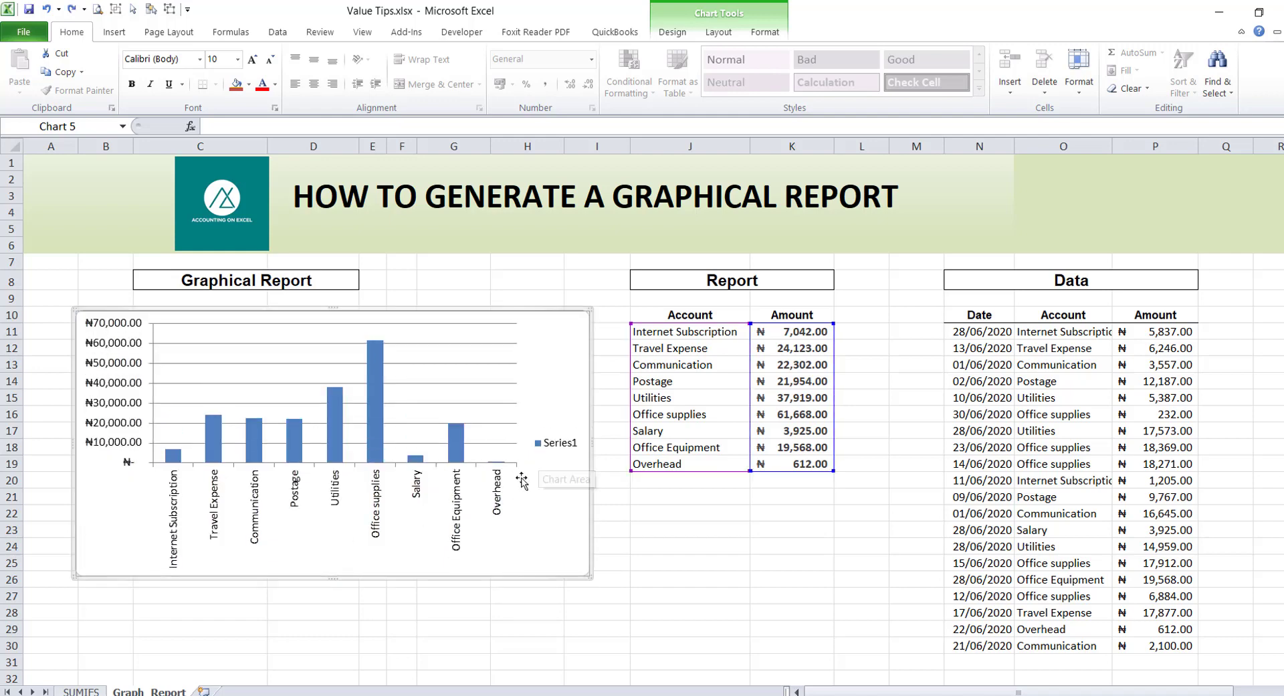
left_click_drag(139, 509, 135, 510)
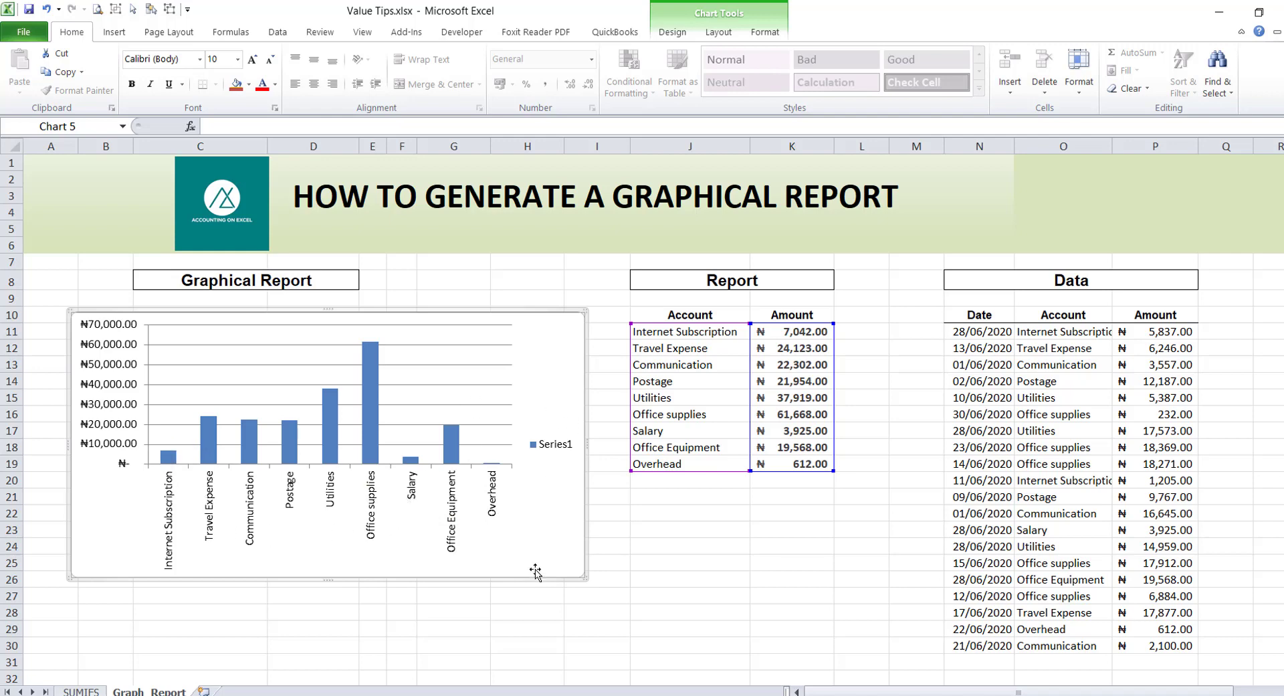
- Apply a picture or texture fill to the chart area's background
right_click(540, 524)
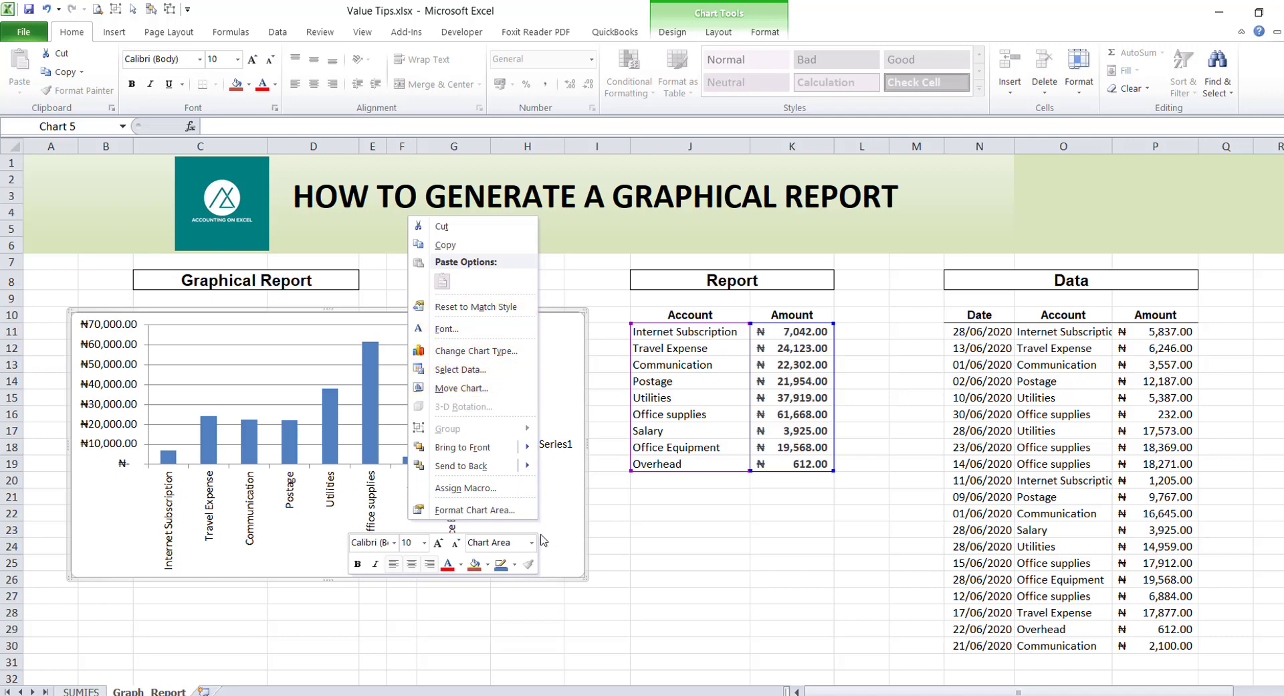
left_click(478, 512)
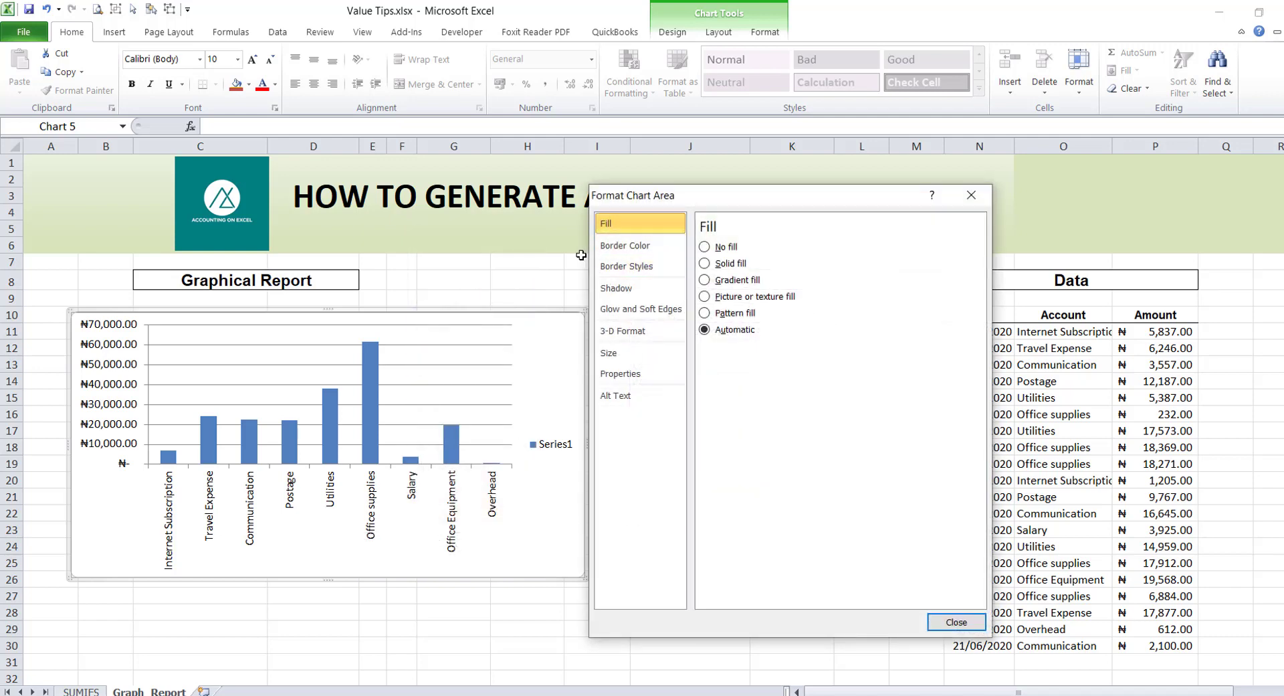
left_click(705, 297)
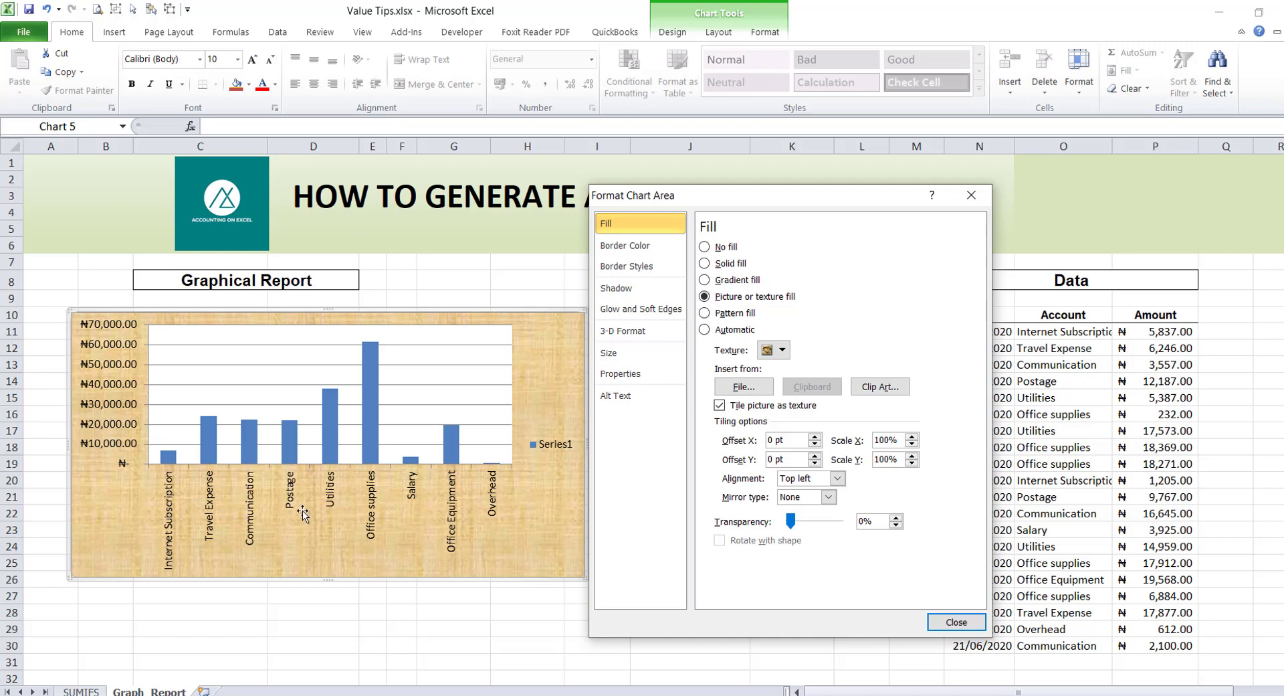
- Try the green marble texture on the chart area and return to the light tan woven texture
left_click(783, 350)
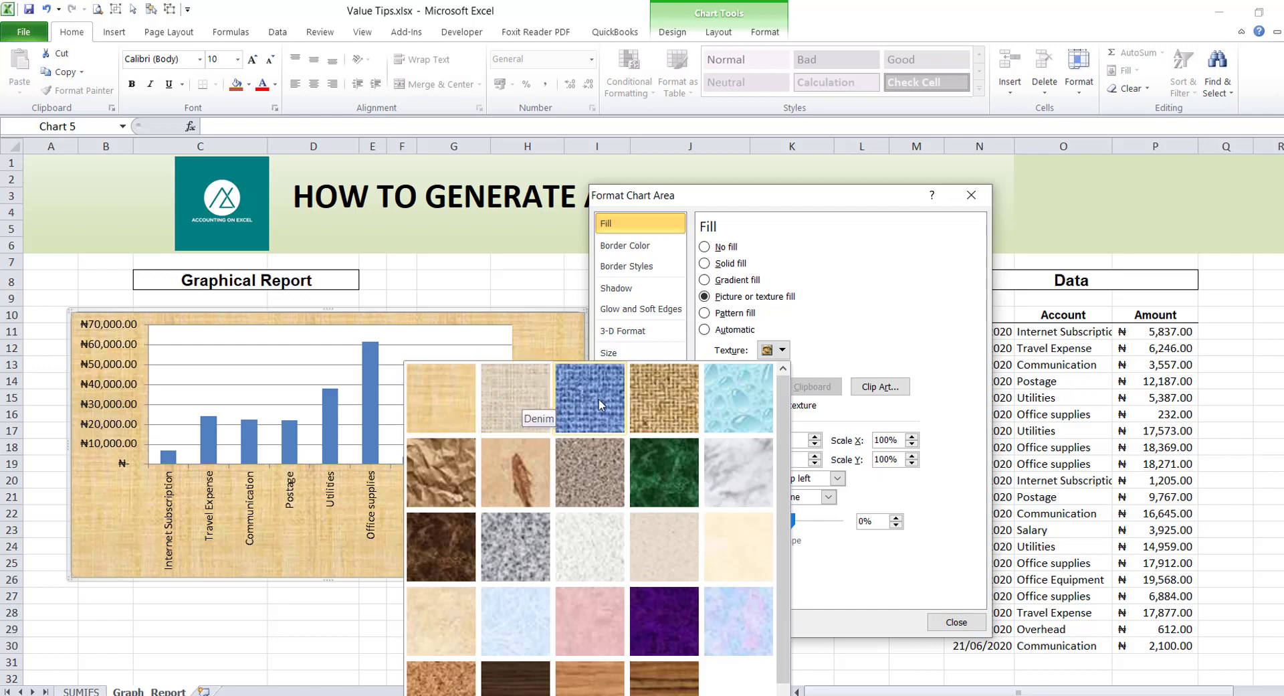
left_click(720, 406)
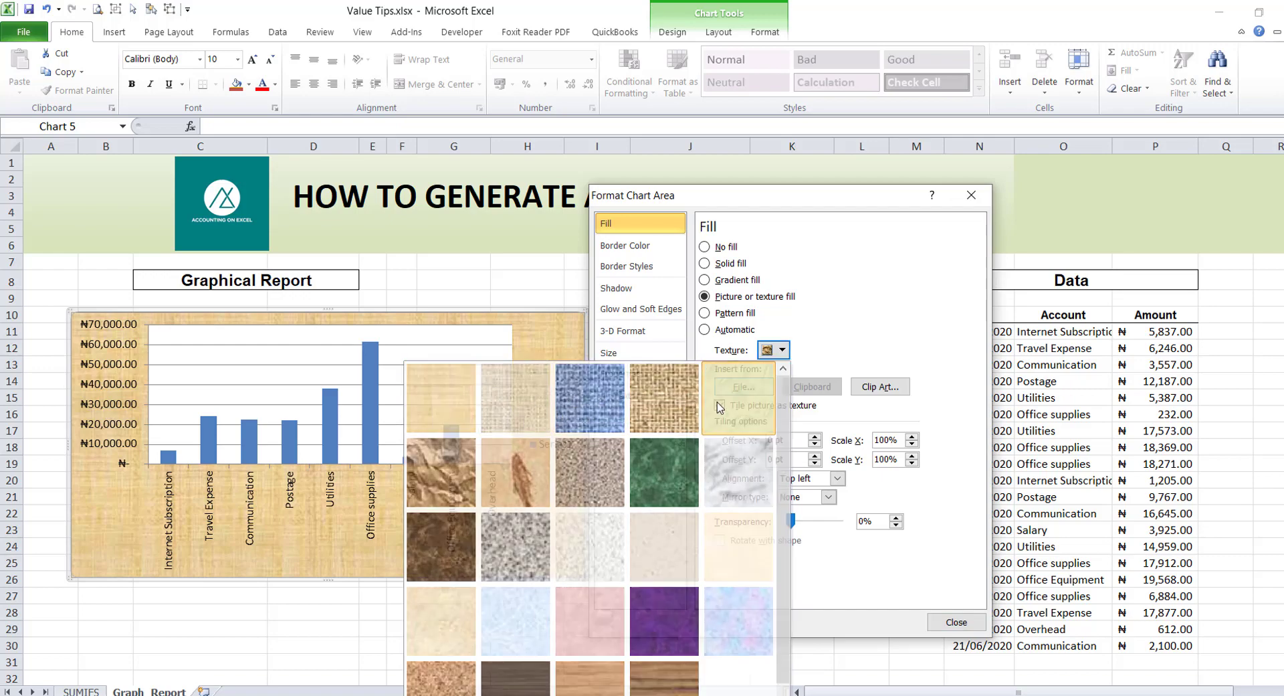
left_click(781, 350)
left_click(643, 466)
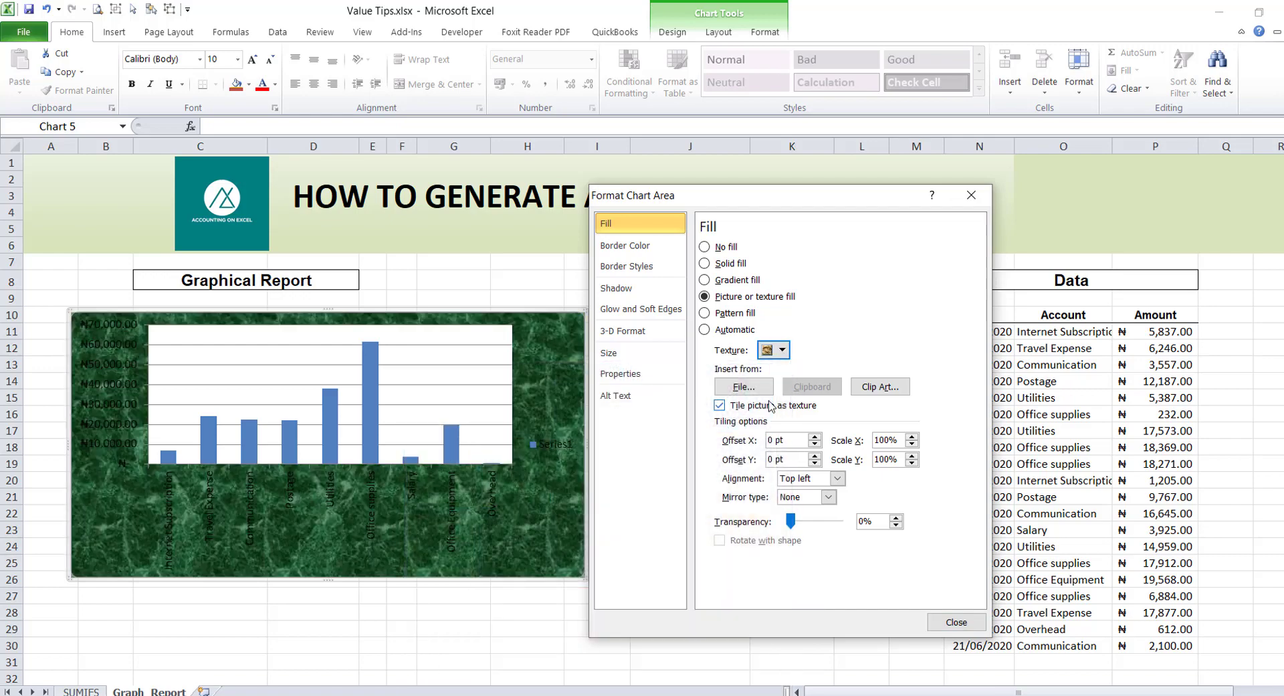
left_click(781, 349)
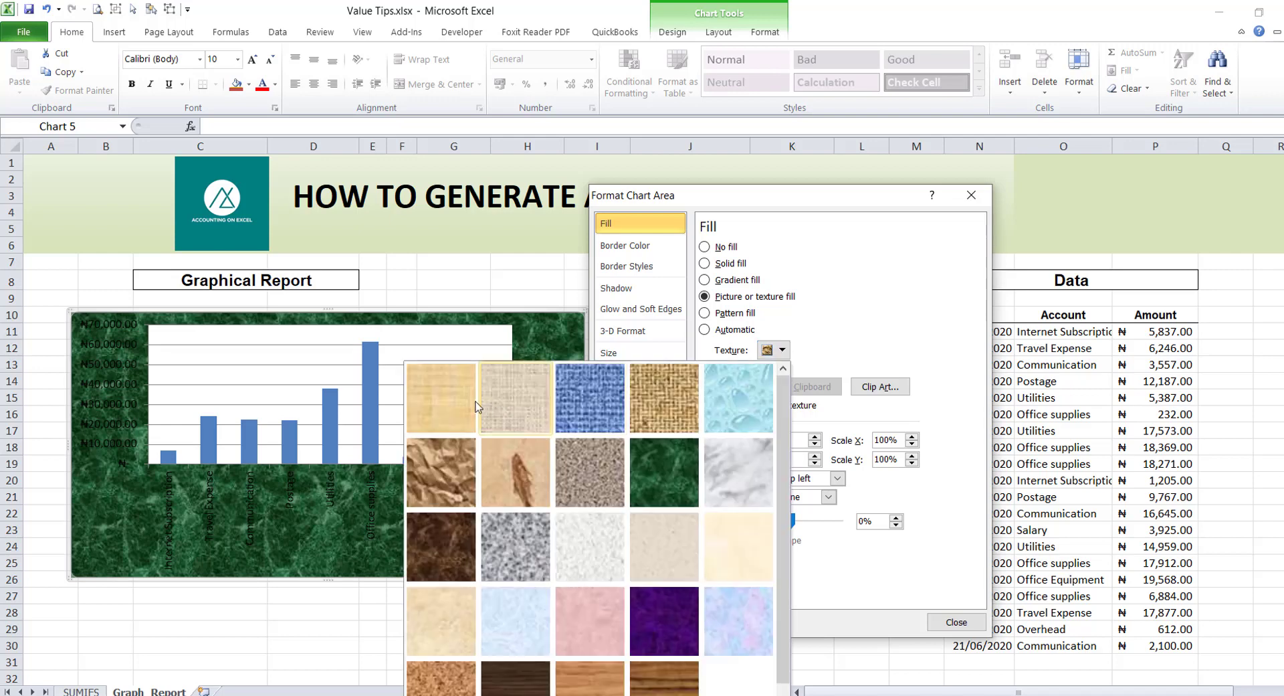
left_click(443, 399)
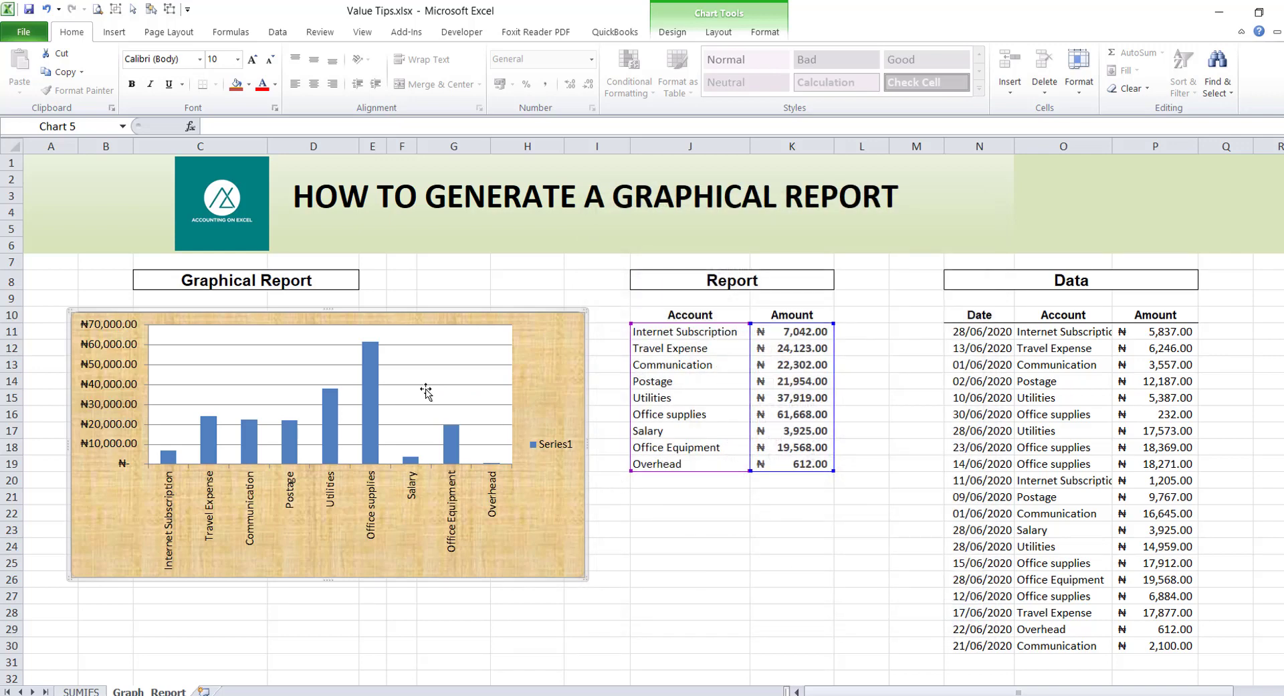
- Set the chart's plot area to No fill so the woven texture shows behind the columns
left_click(425, 391)
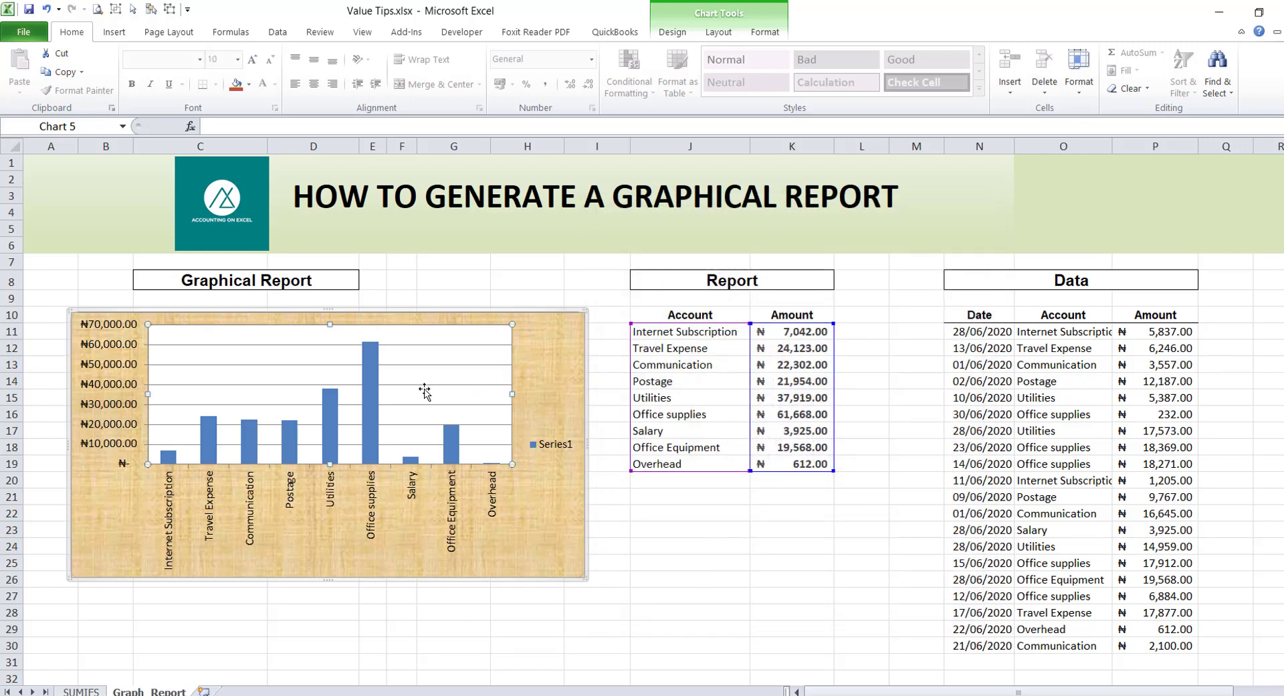
right_click(425, 393)
key("Escape")
right_click(434, 374)
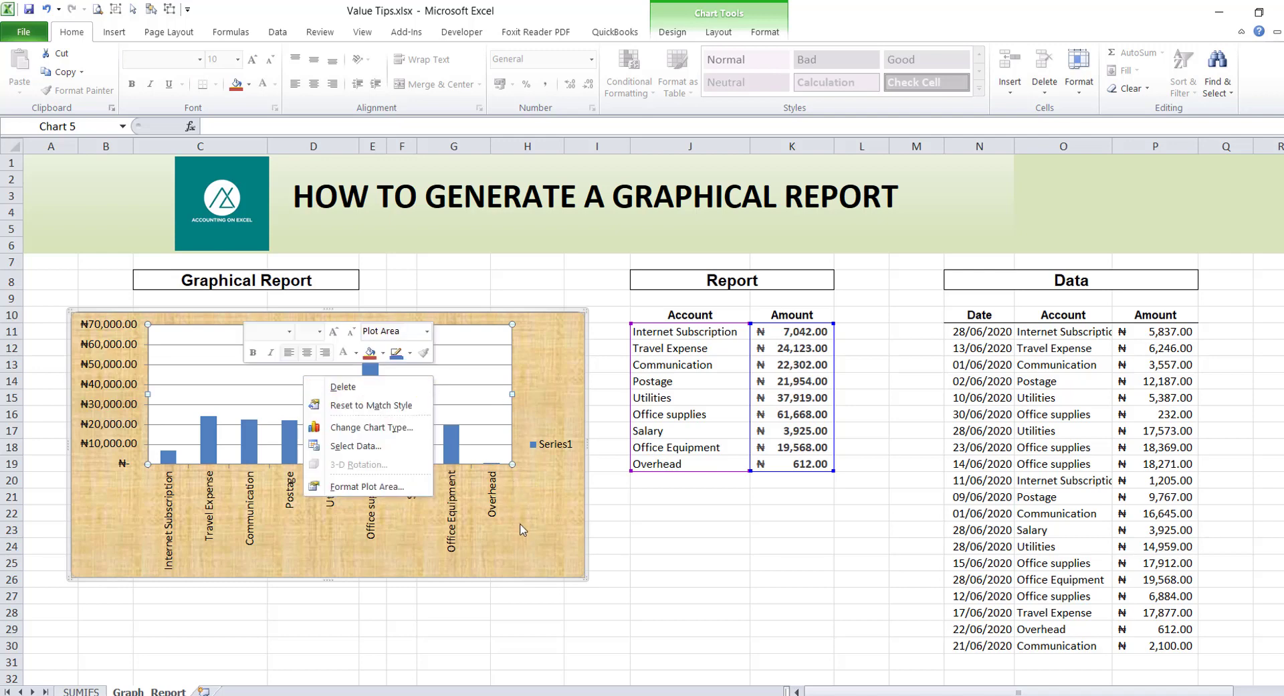
key("Escape")
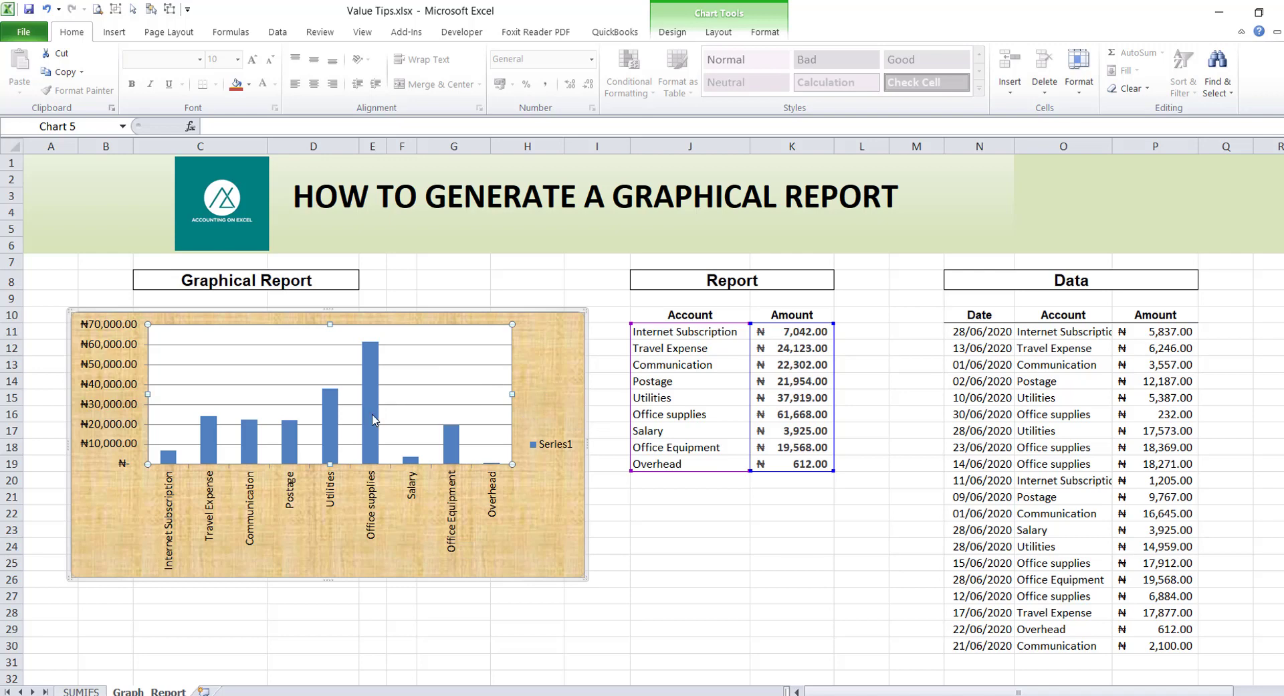
mouse_move(372, 420)
right_click(437, 391)
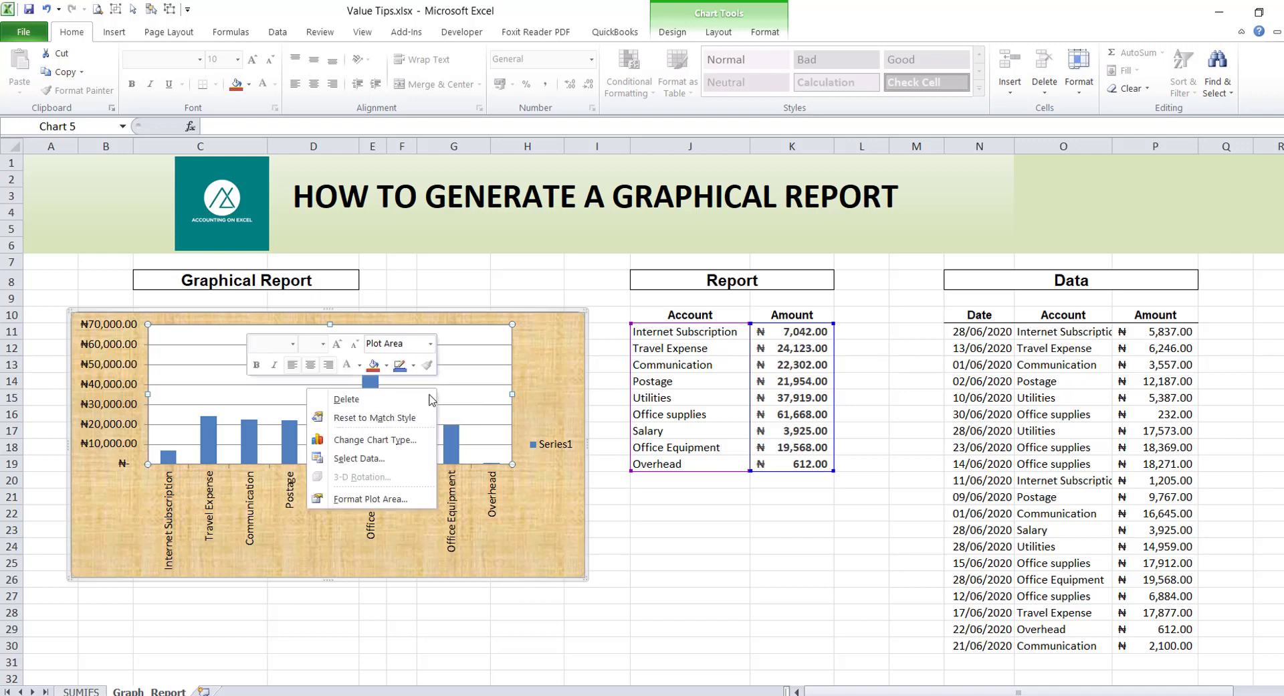
left_click(386, 499)
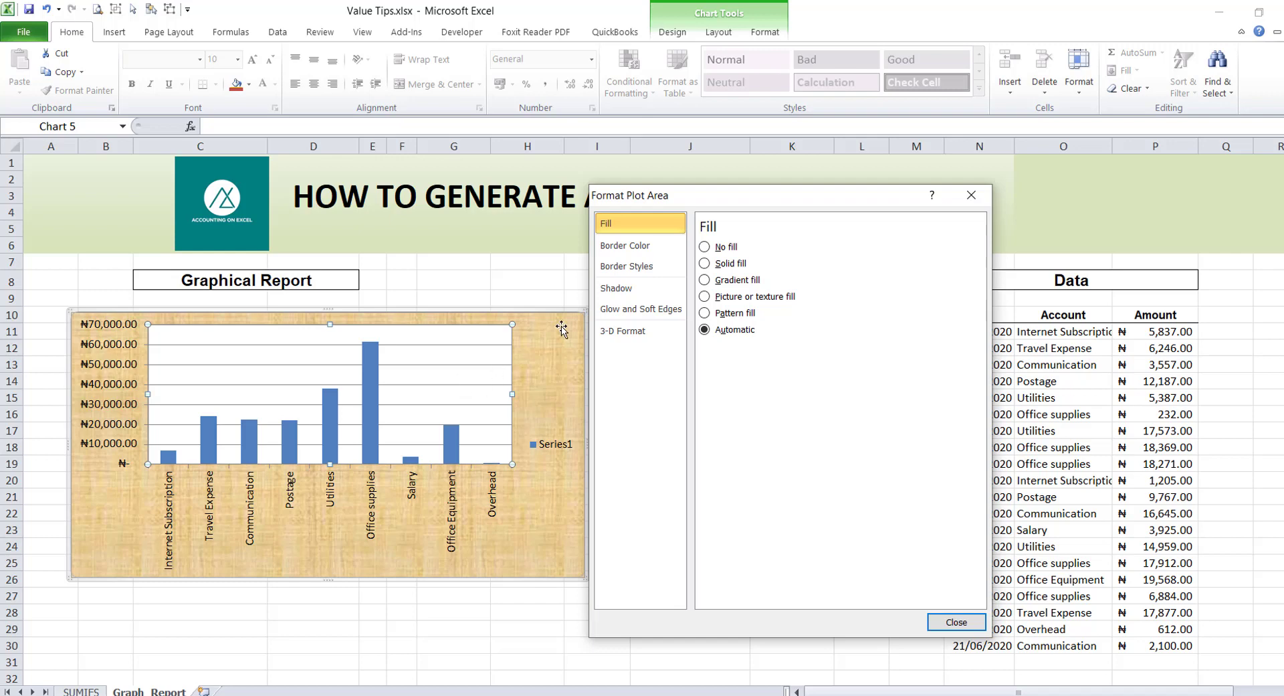
left_click(706, 248)
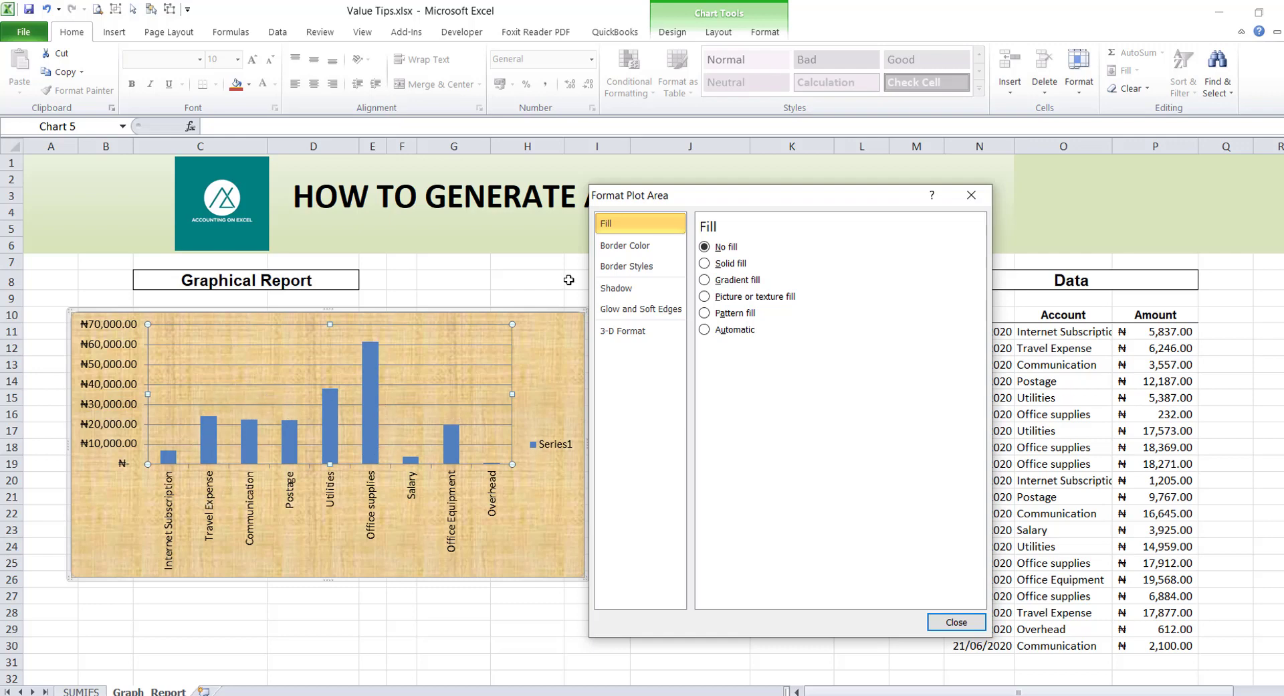
left_click(969, 196)
- Give the chart's columns a pattern fill using the Small checker board pattern
left_click(368, 423)
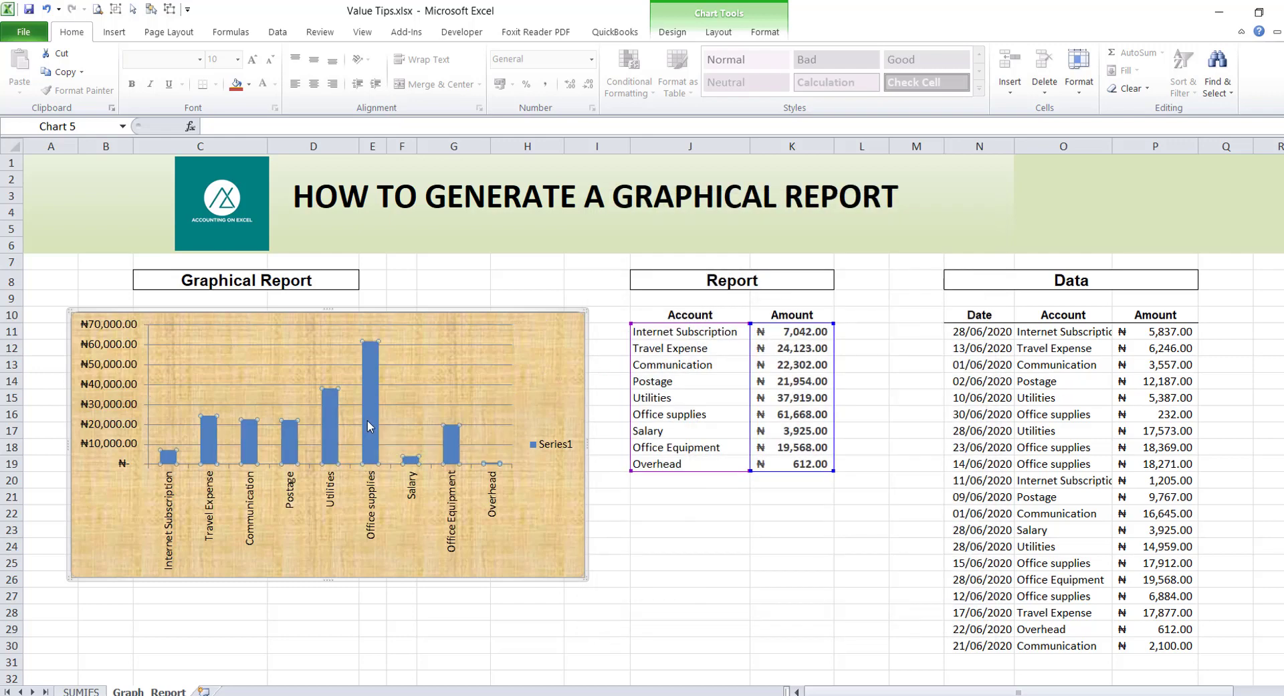
right_click(367, 421)
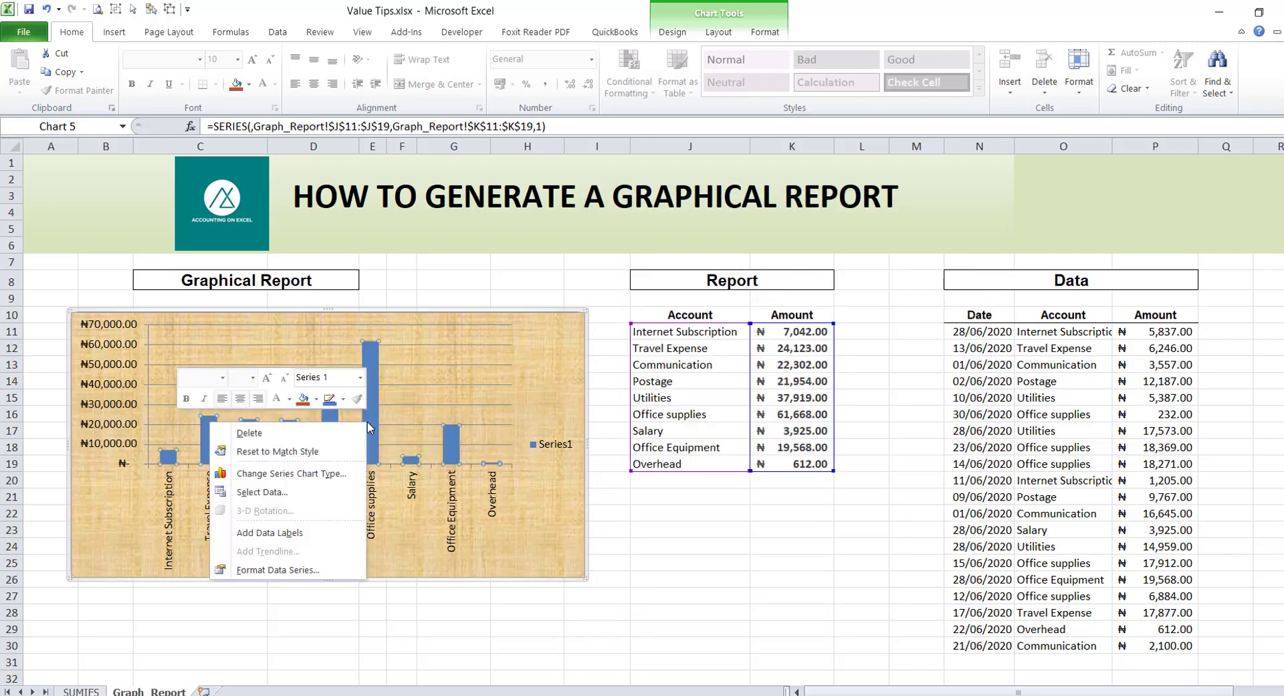
left_click(316, 571)
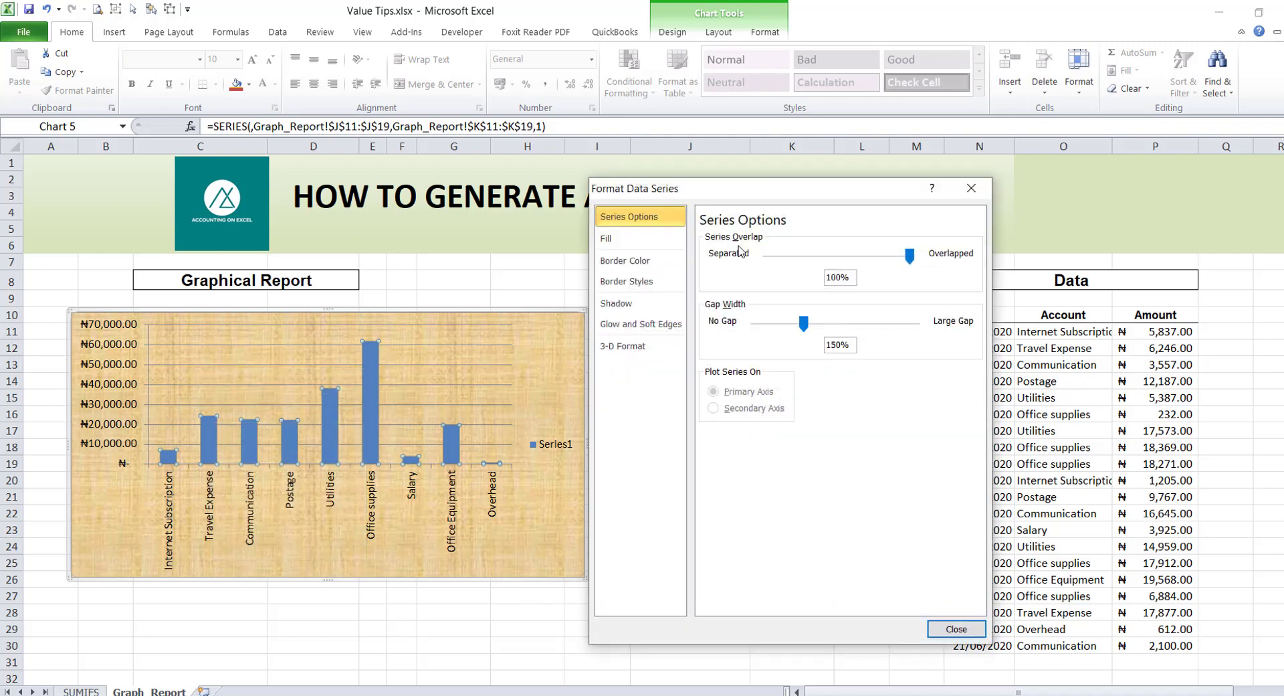
left_click(609, 239)
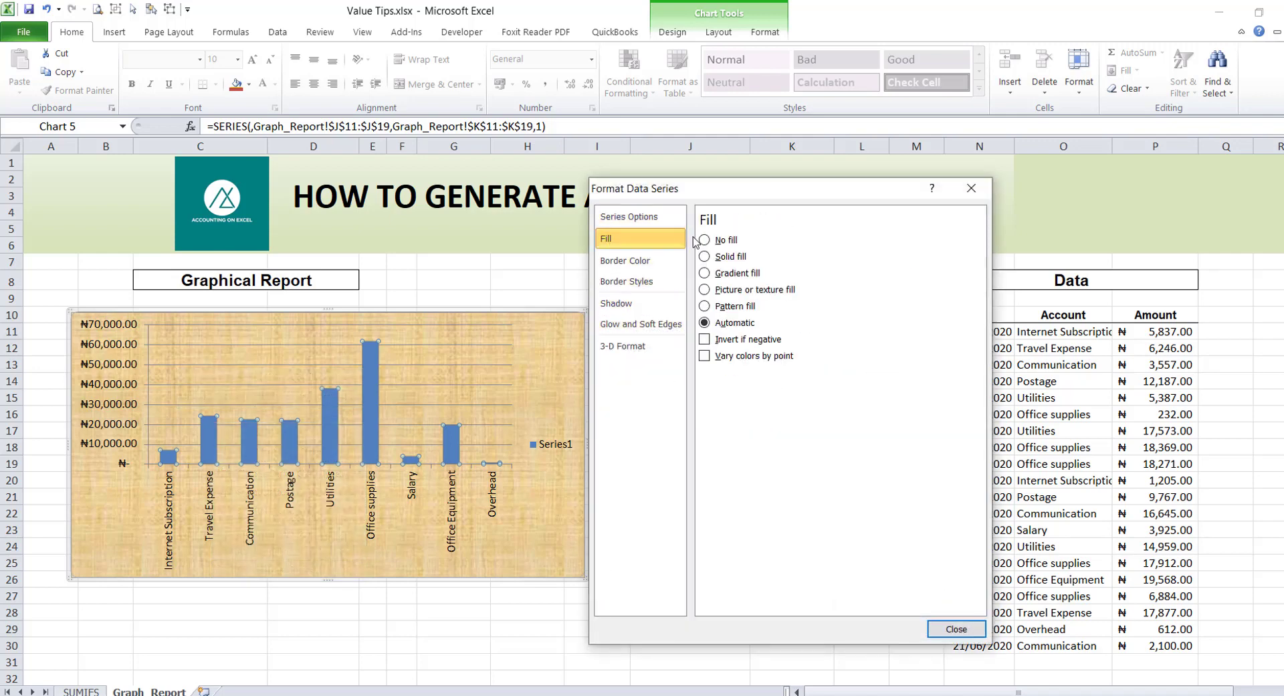
left_click(705, 306)
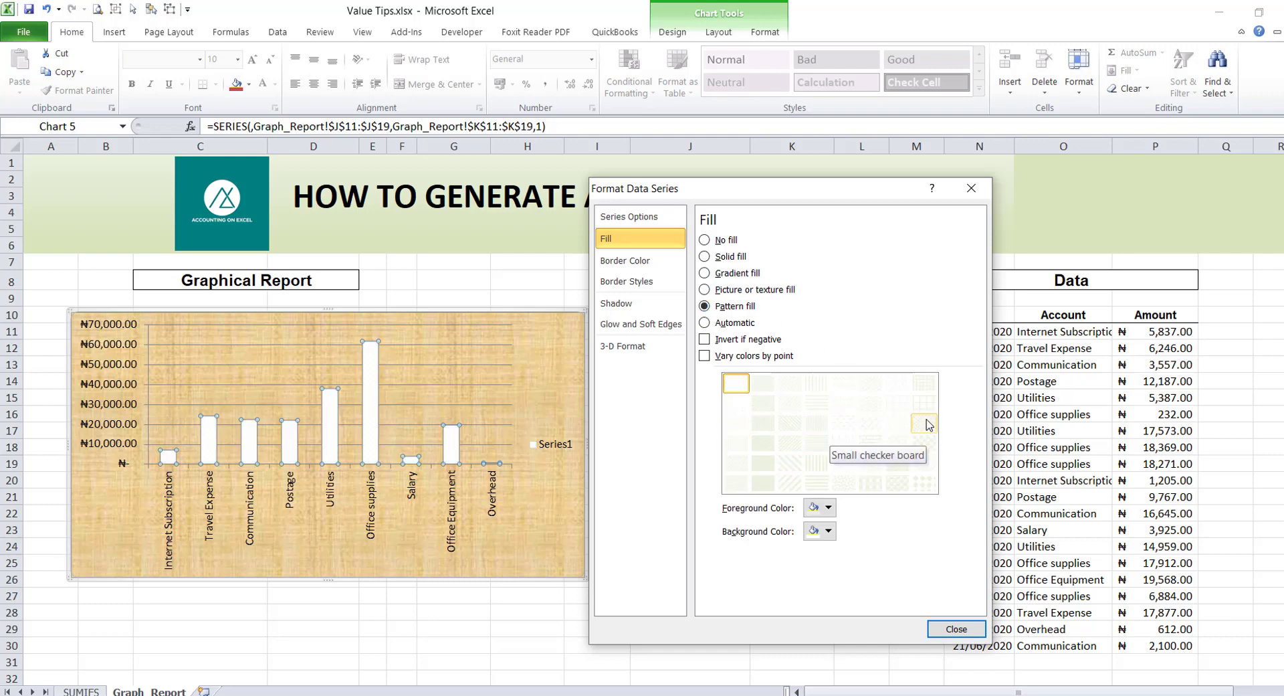
left_click(927, 424)
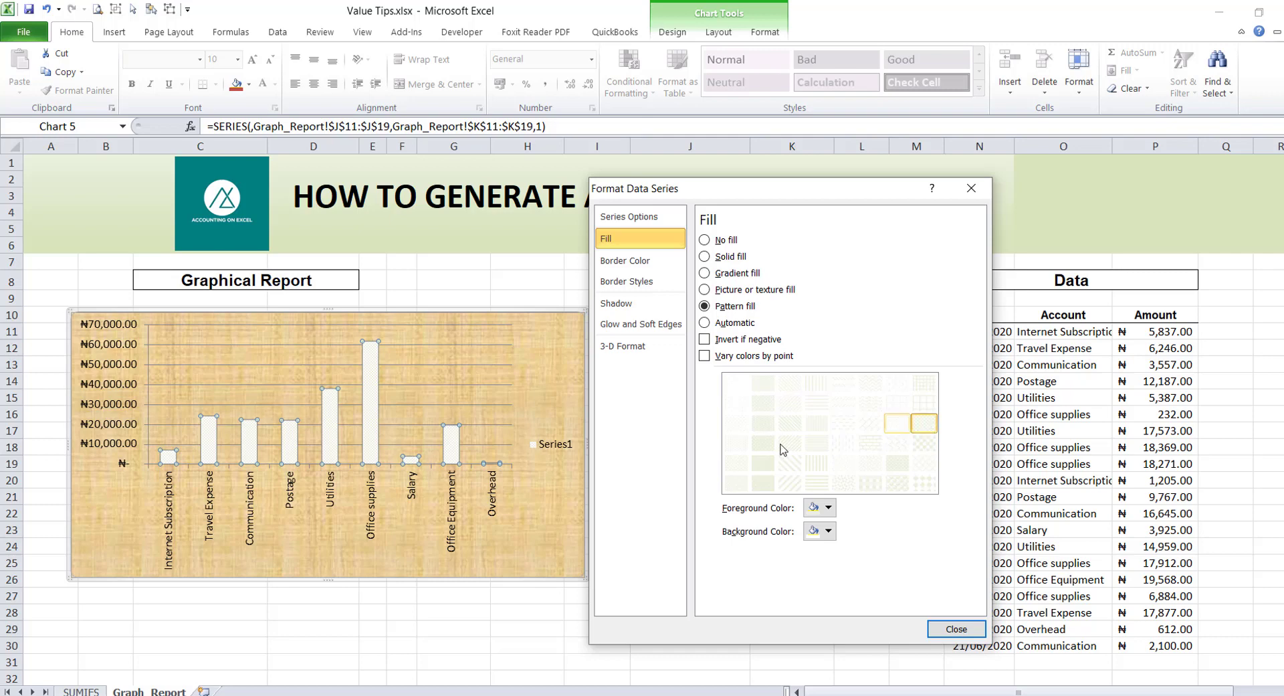
- Set the column pattern's foreground to a light olive green and nudge the plot area slightly left within the chart
left_click(828, 507)
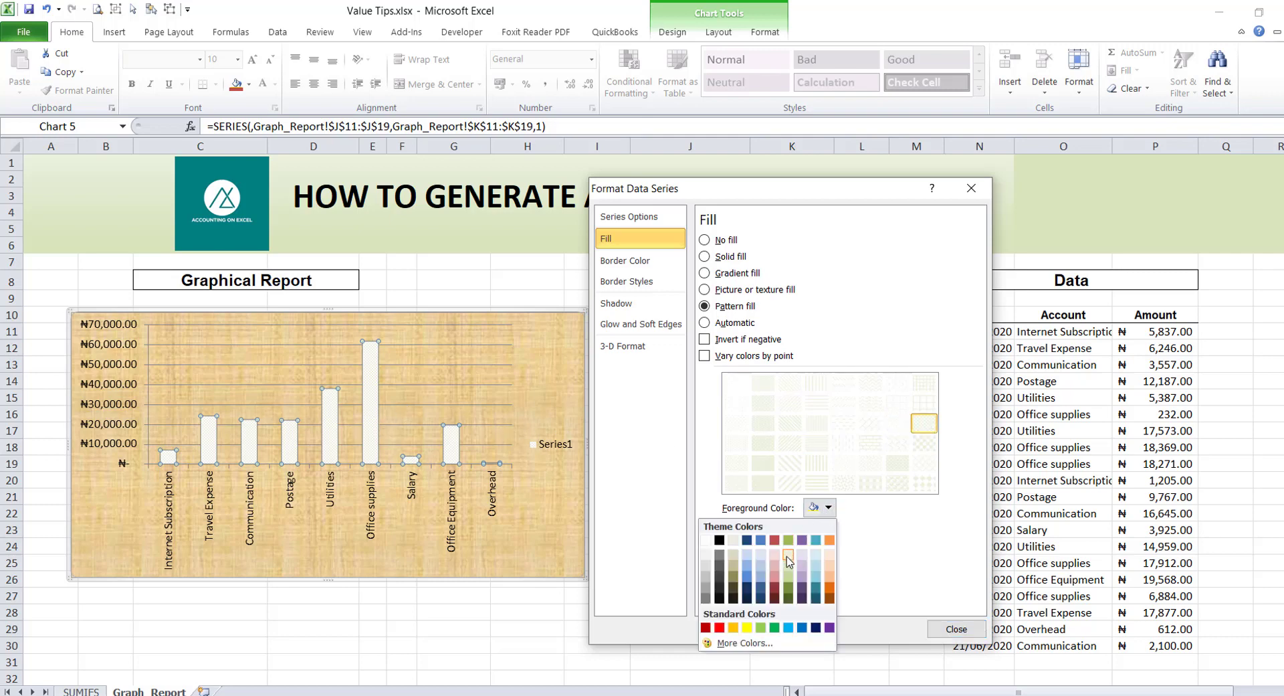
left_click(789, 567)
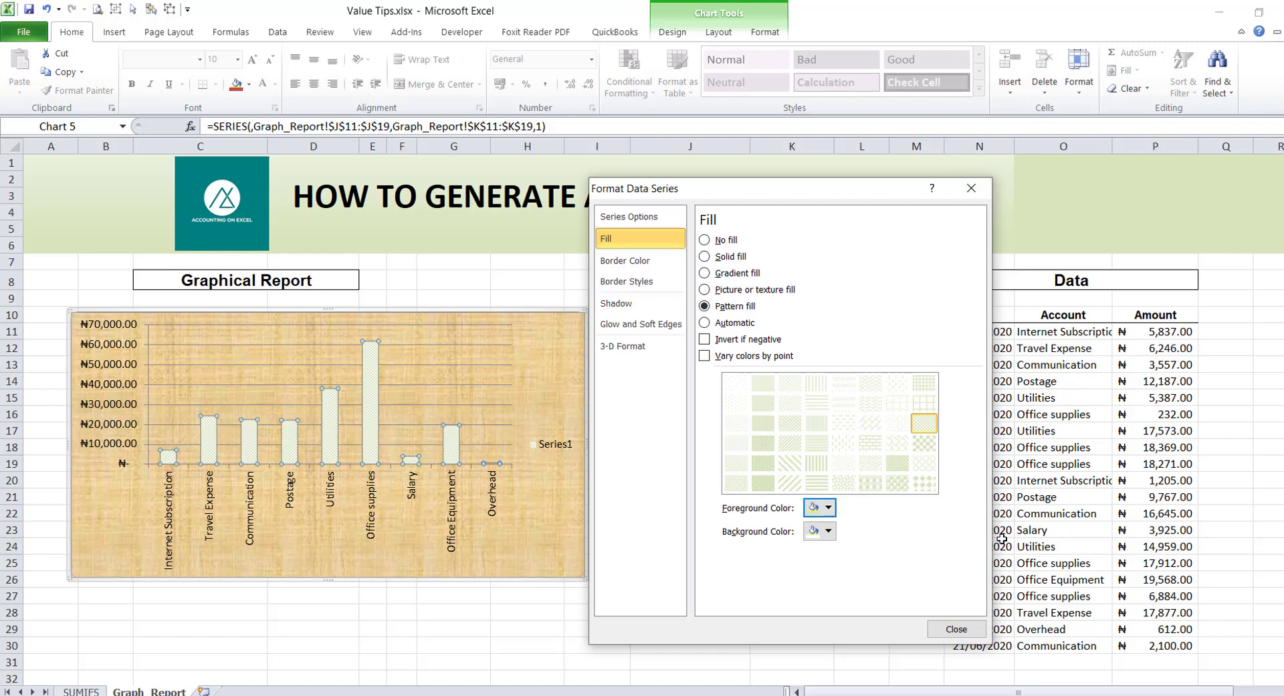
left_click(972, 190)
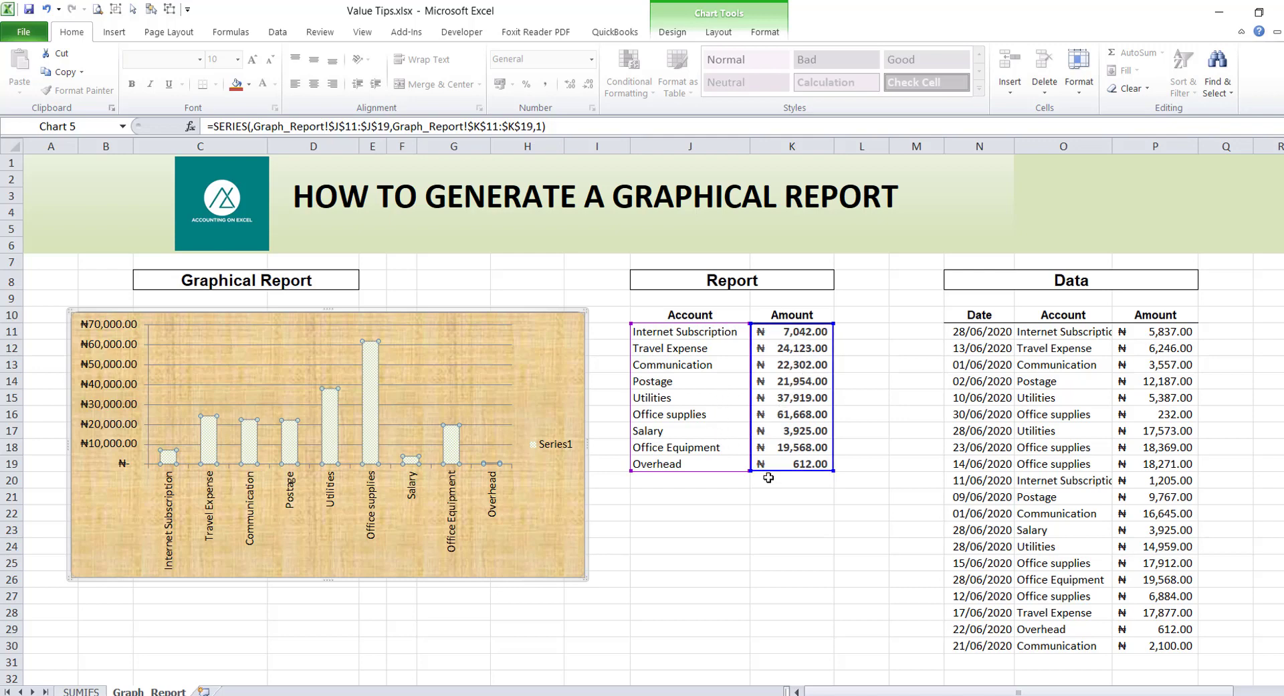
left_click(472, 462)
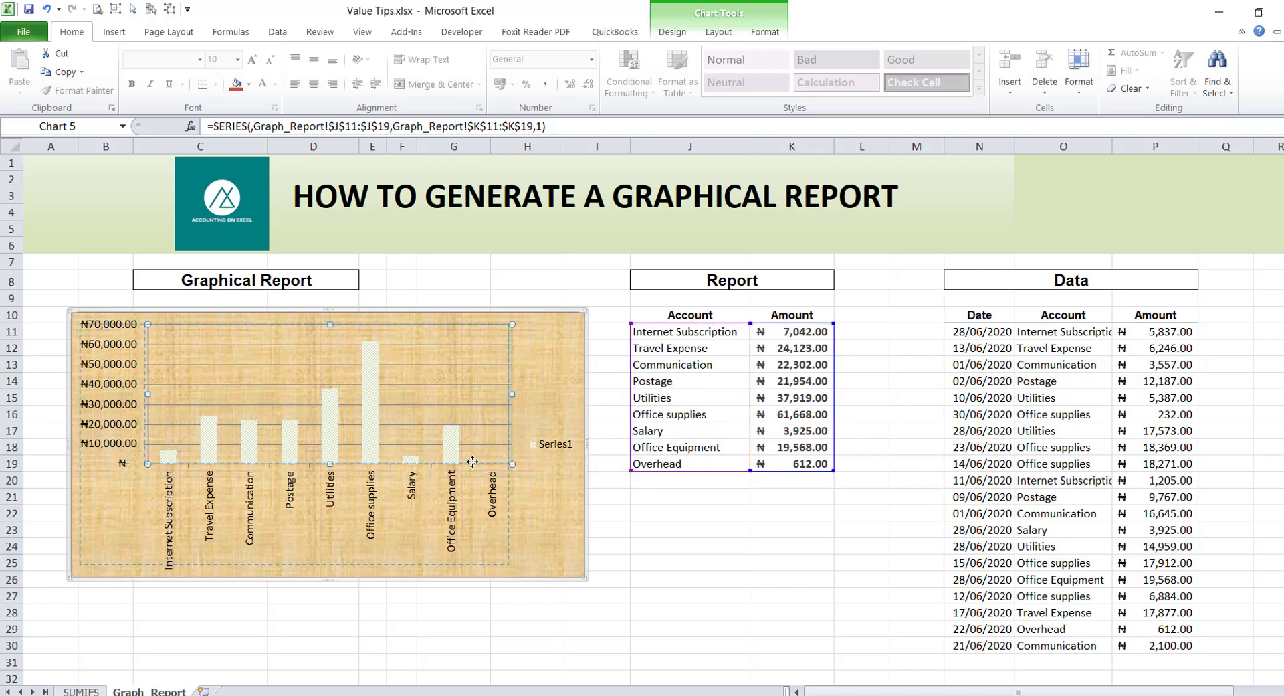
left_click_drag(472, 462, 469, 460)
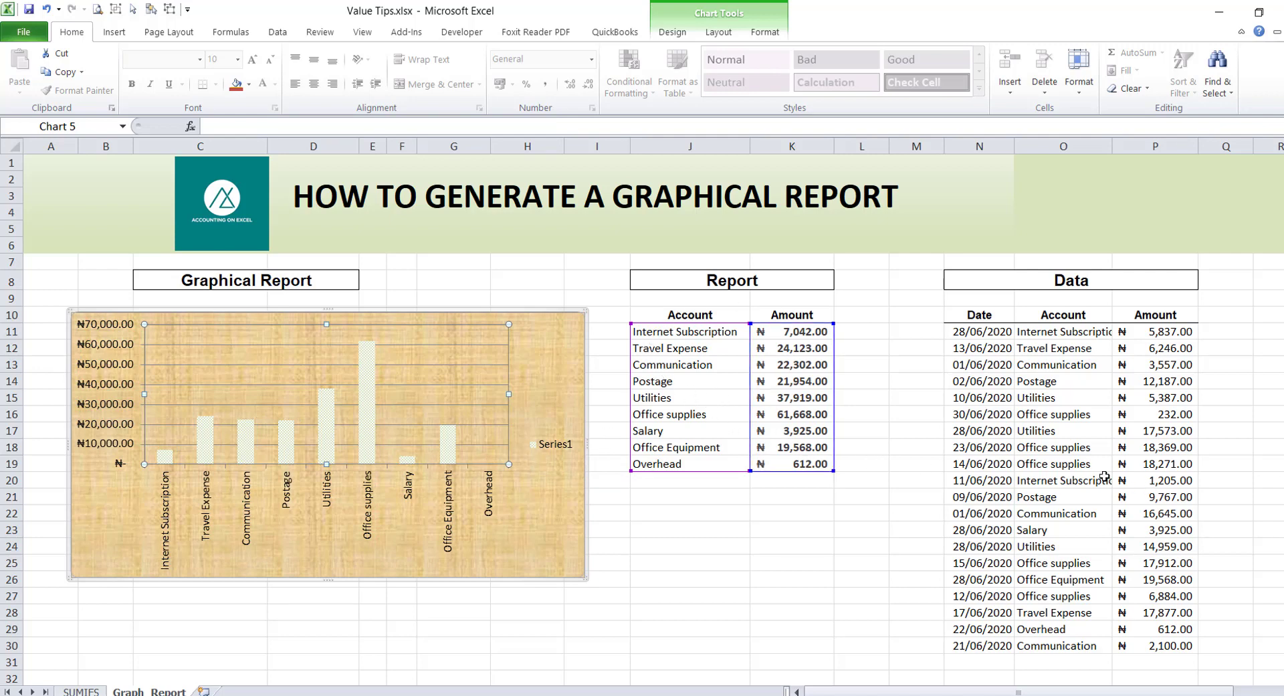
- Change the 14/06/2020 Office supplies amount in cell P19 to 10000 and check the Office supplies column in the chart
left_click(1162, 459)
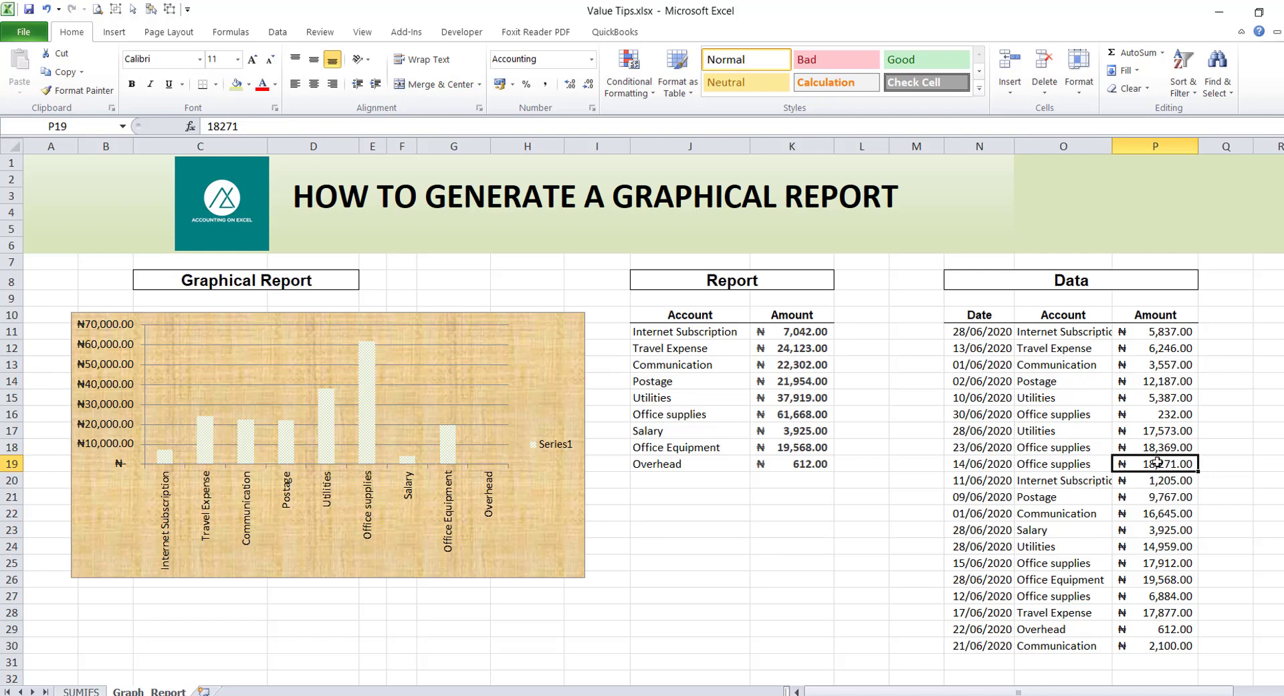
type("10000")
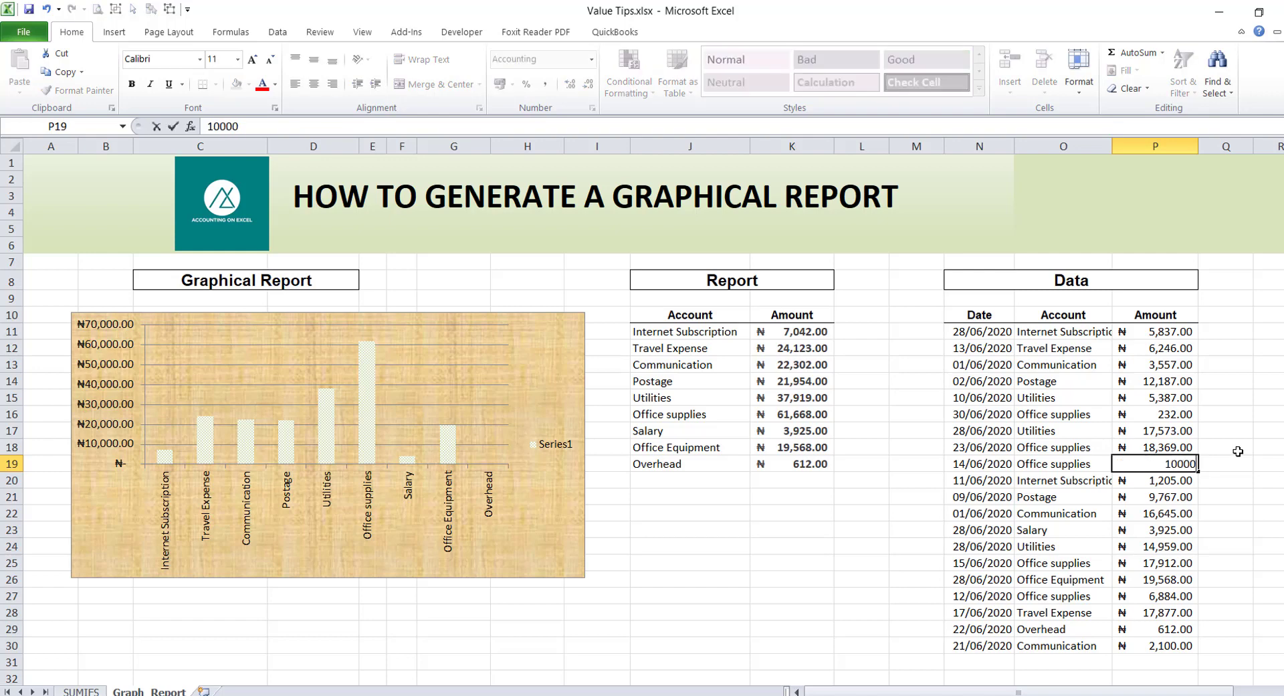
key("Return")
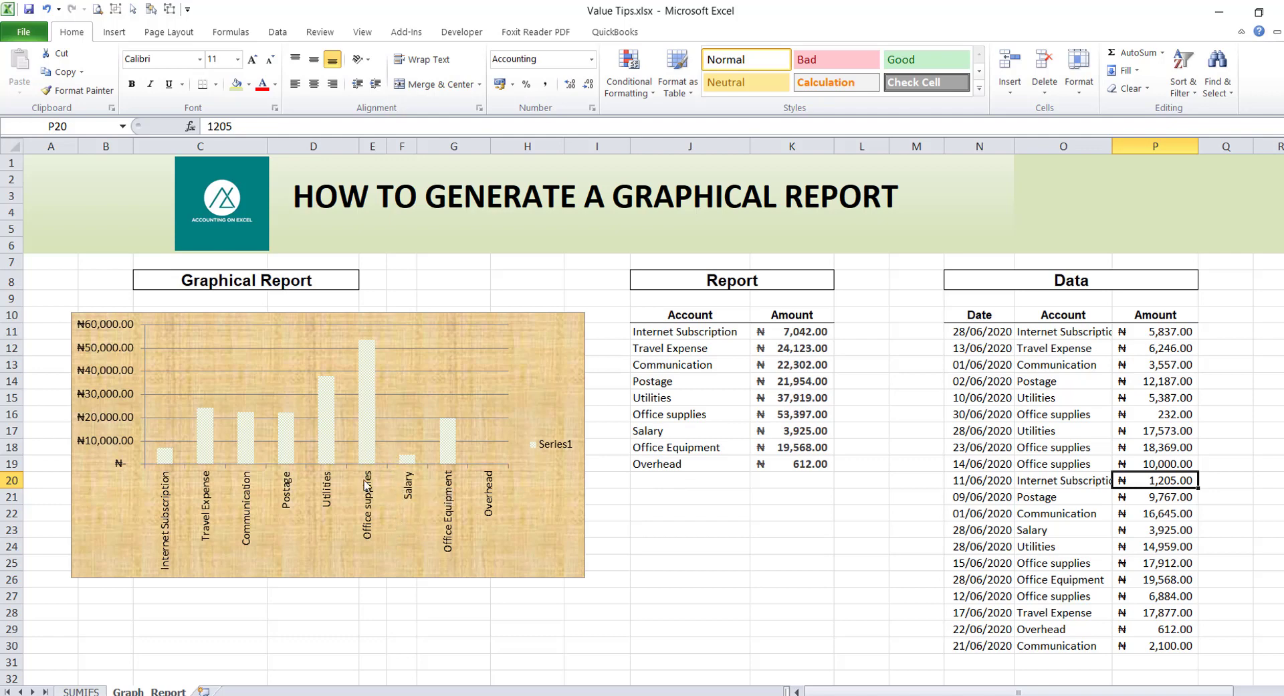
mouse_move(360, 463)
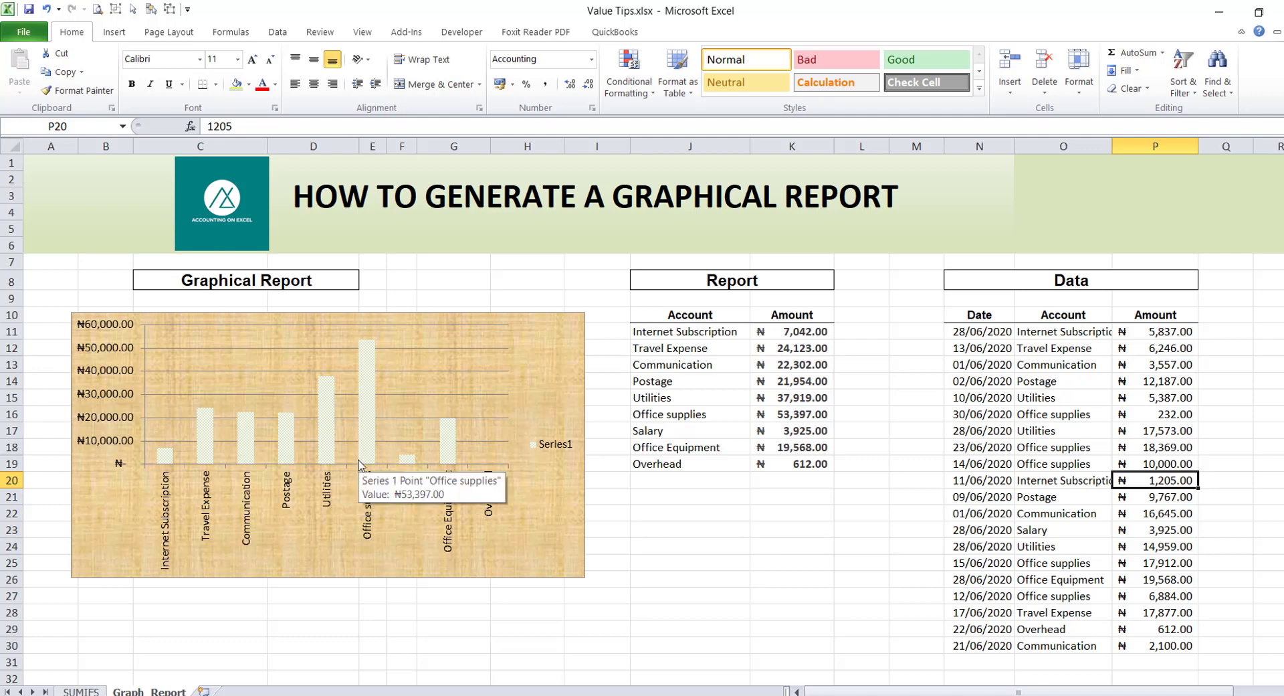